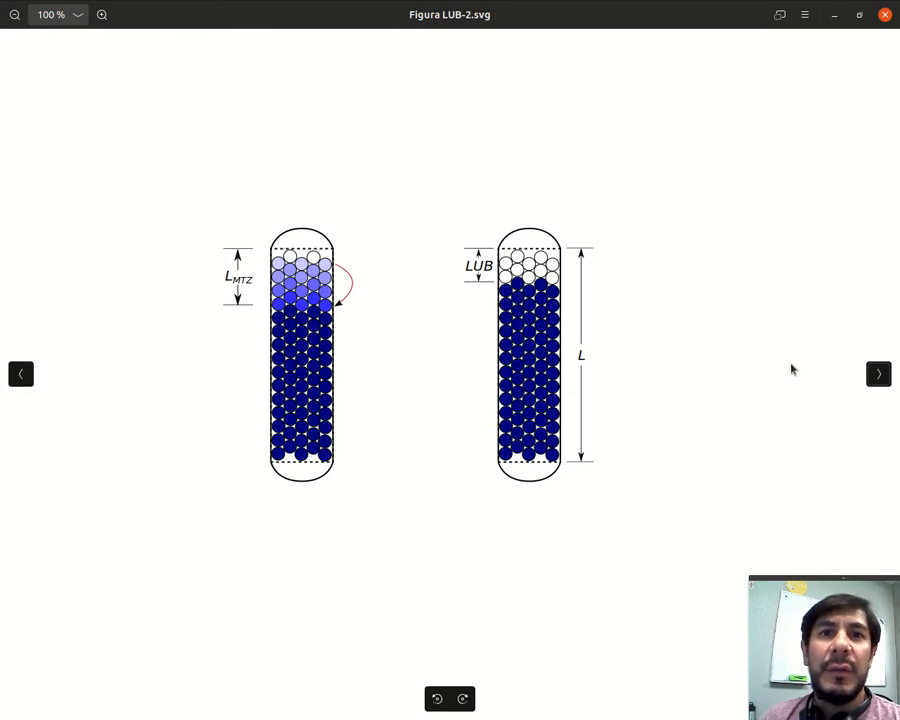
Review the three equation images for adsorption capacity, maximum capacity and useful bed fraction, and close the image viewer.
click(877, 374)
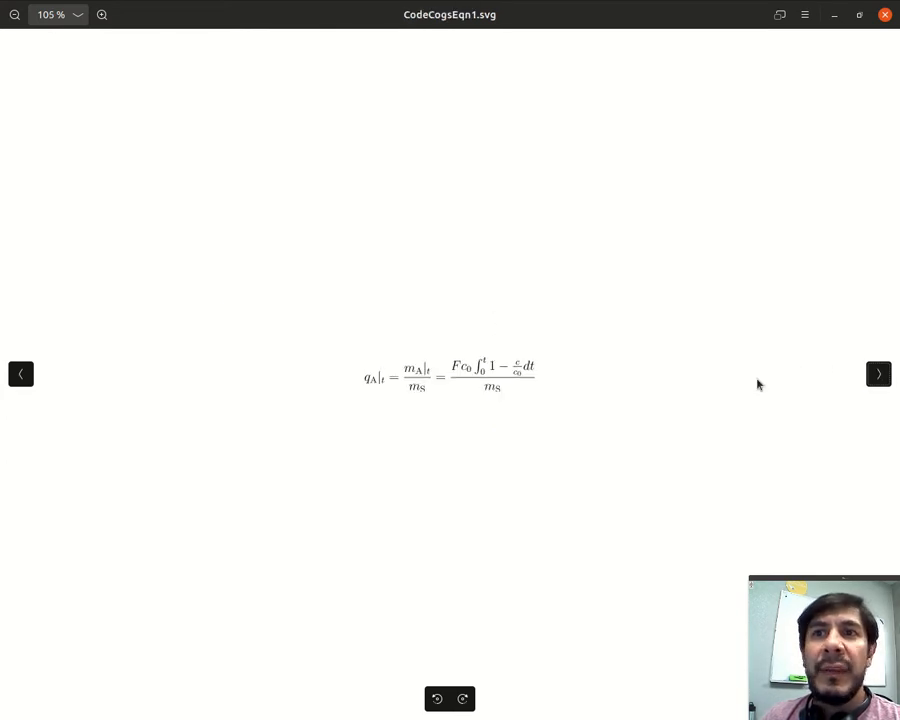
scroll(679, 386, up, 10)
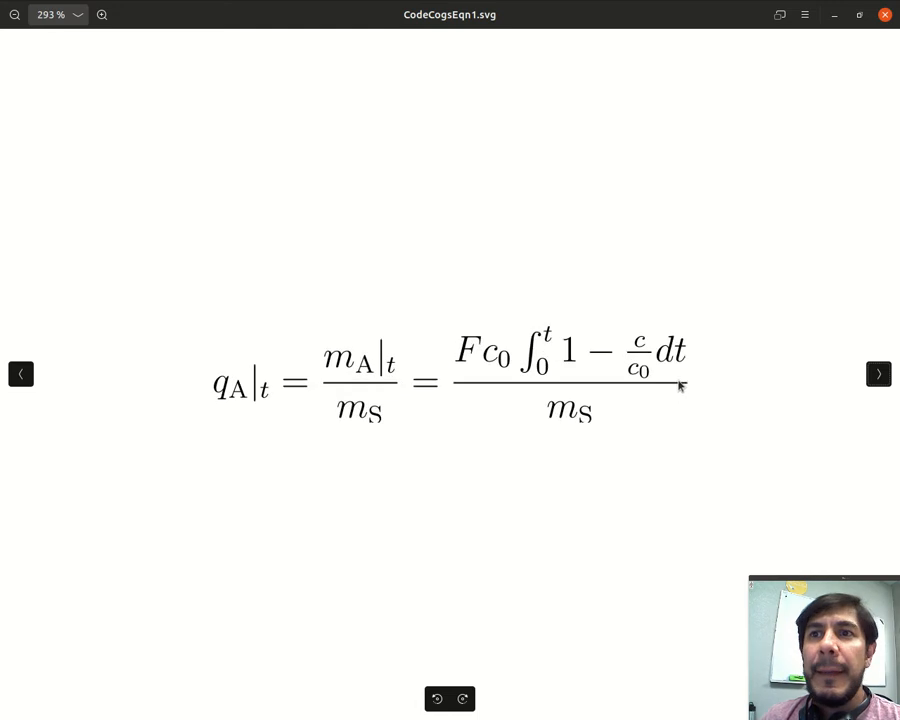
scroll(679, 386, up, 1)
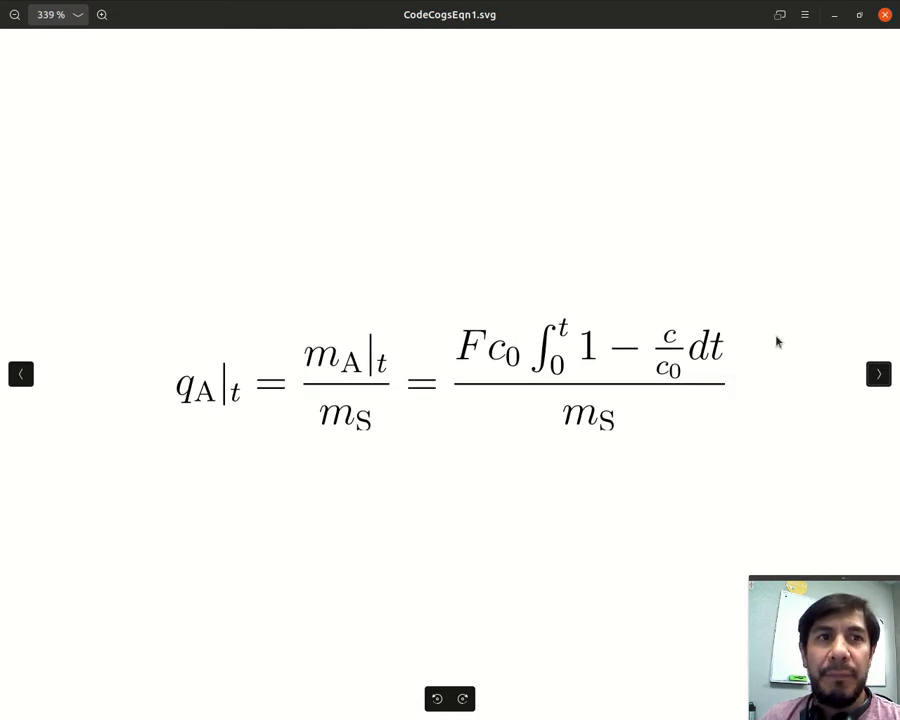
click(879, 374)
scroll(599, 418, up, 4)
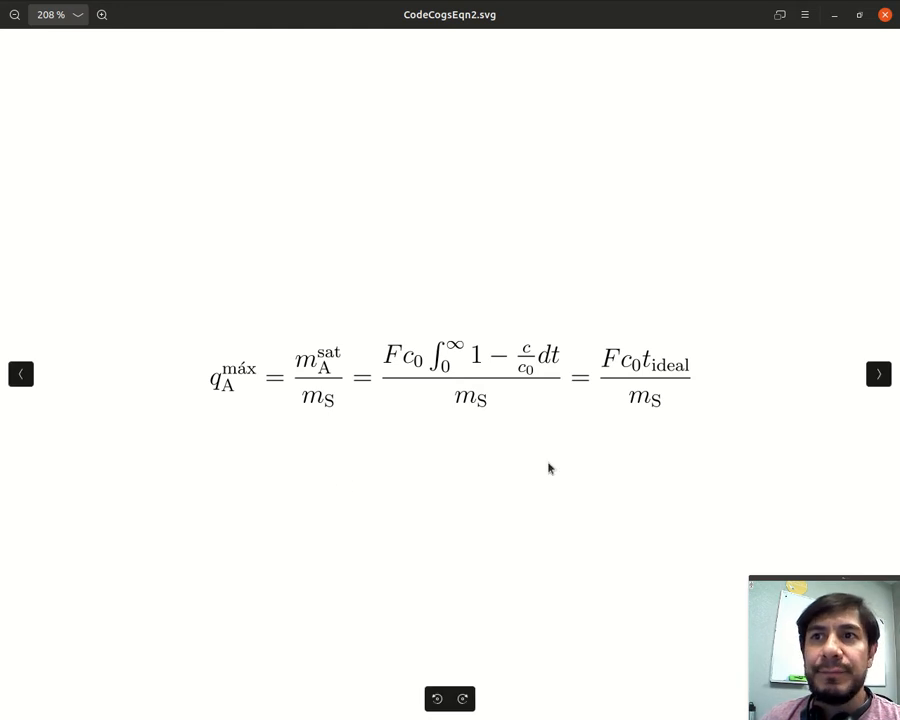
click(880, 375)
scroll(424, 460, up, 5)
scroll(424, 460, up, 2)
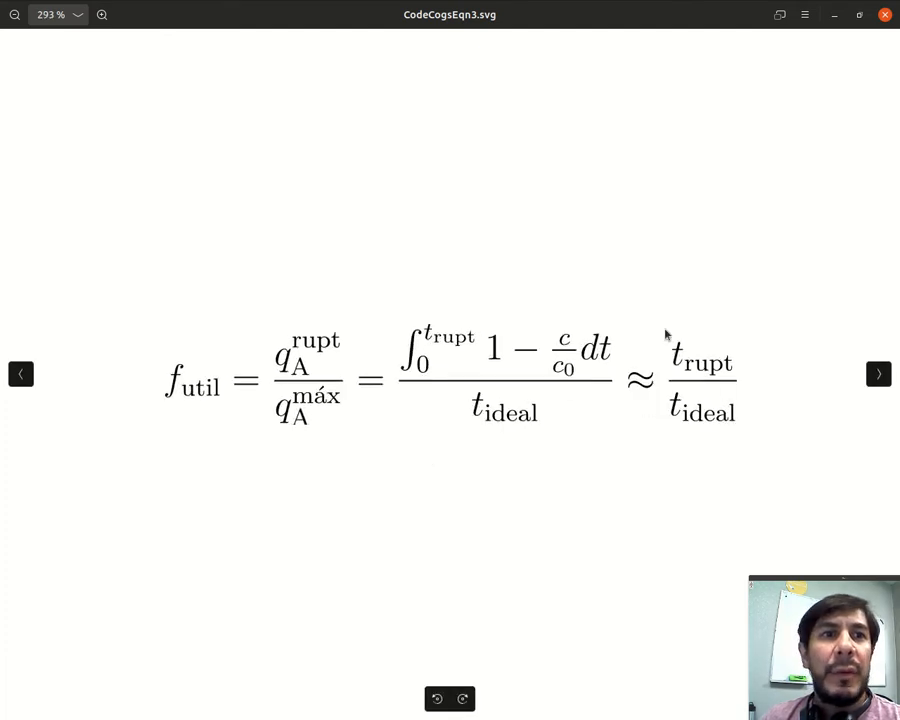
click(884, 15)
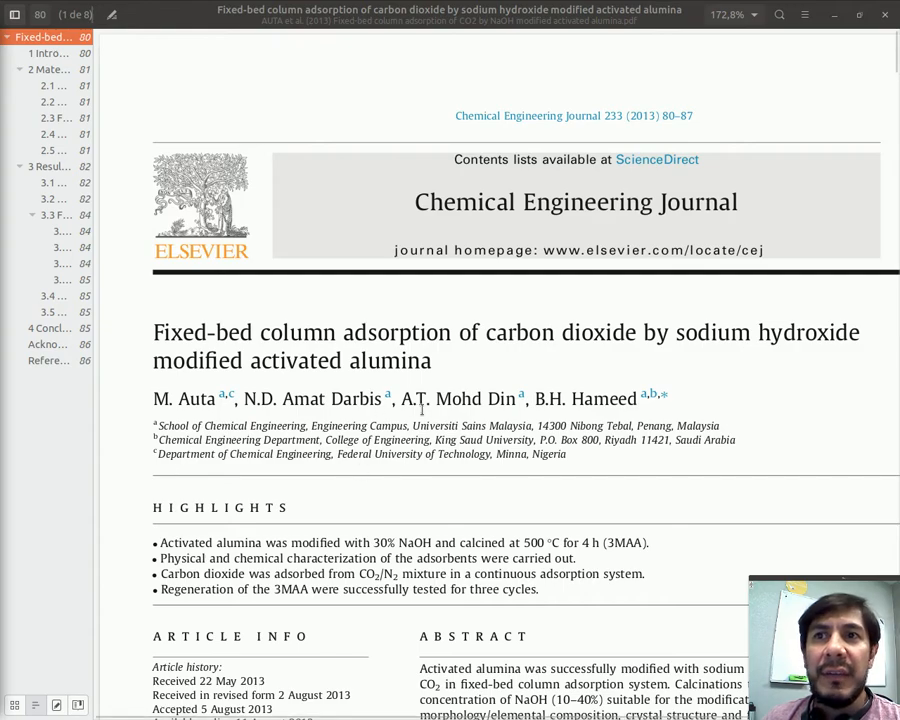
Find the Fig. 9 breakthrough curves in the PDF article and capture the plot with its axes to the clipboard.
scroll(406, 407, down, 10)
scroll(452, 424, down, 10)
scroll(444, 428, down, 10)
scroll(446, 429, down, 5)
scroll(446, 430, down, 10)
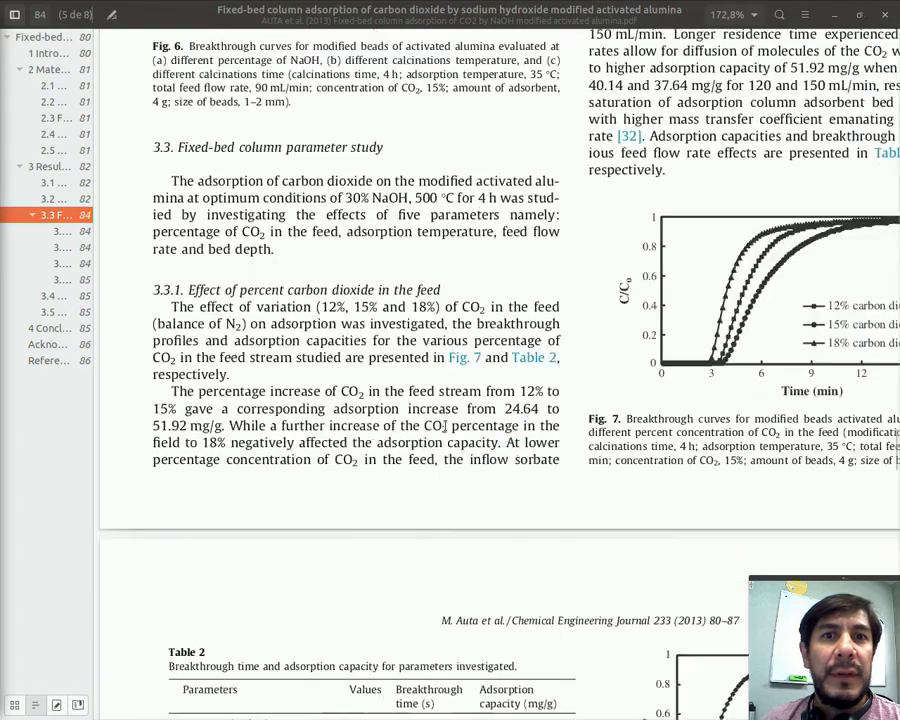
scroll(446, 428, down, 6)
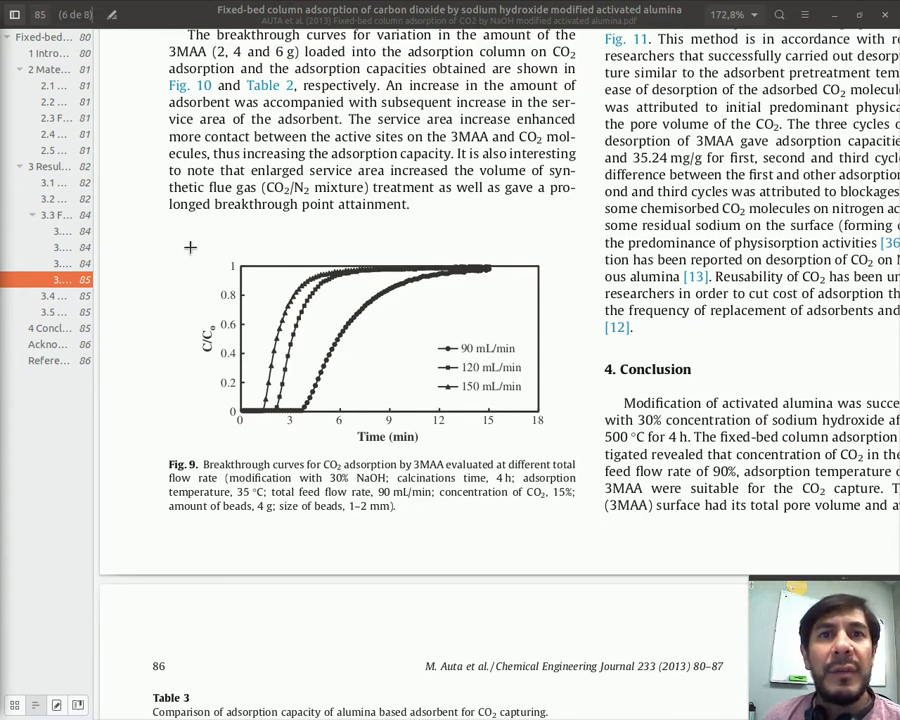
drag(196, 252, 552, 449)
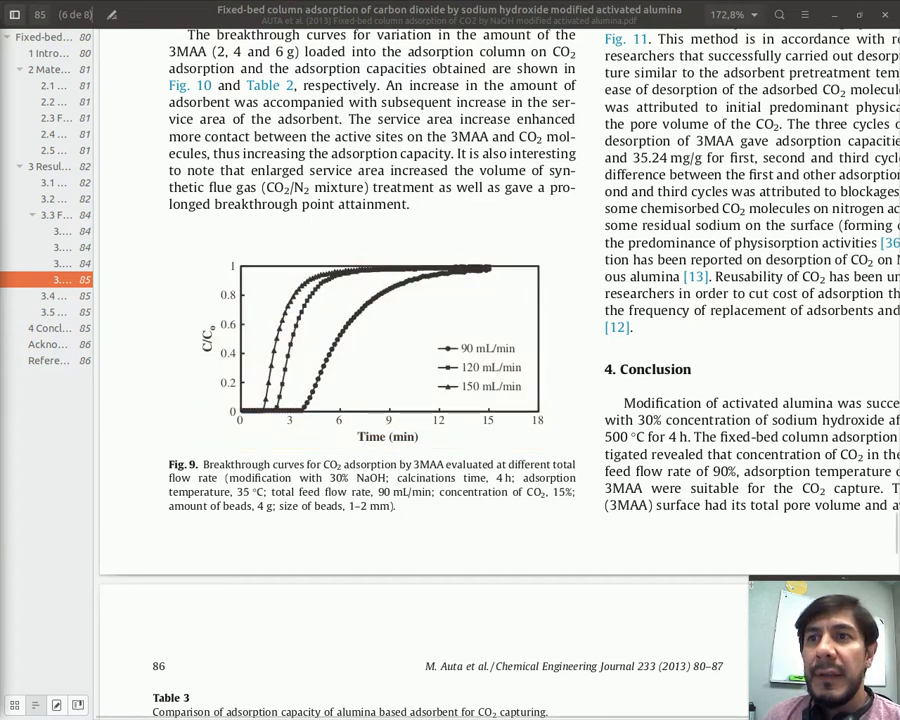
Switch to Engauge Digitizer, paste the captured plot as a new document and complete the Checklist Guide Wizard with its default settings.
key(alt+Tab)
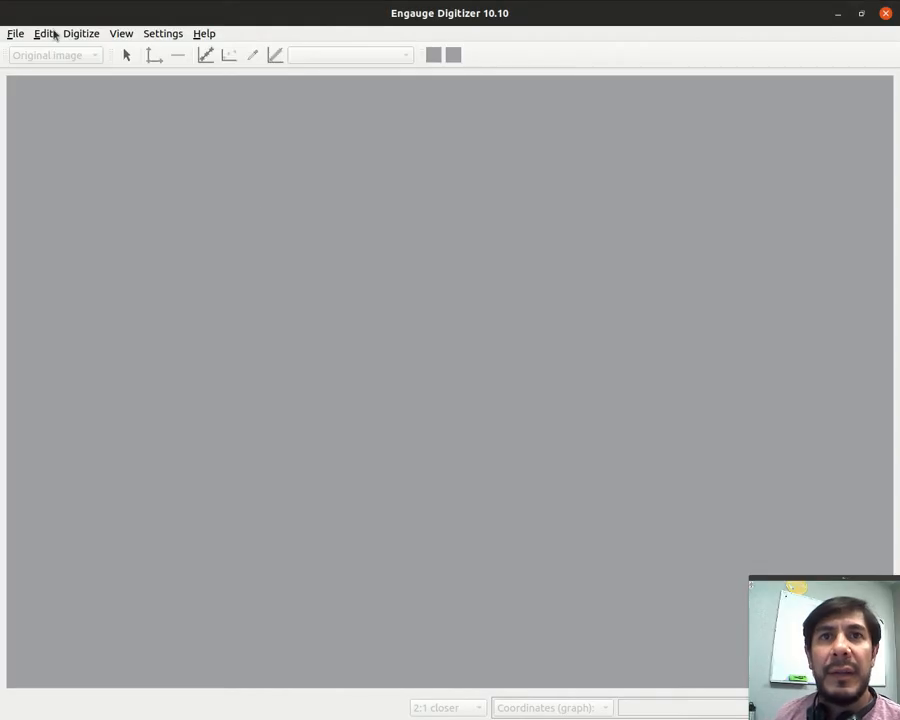
click(24, 36)
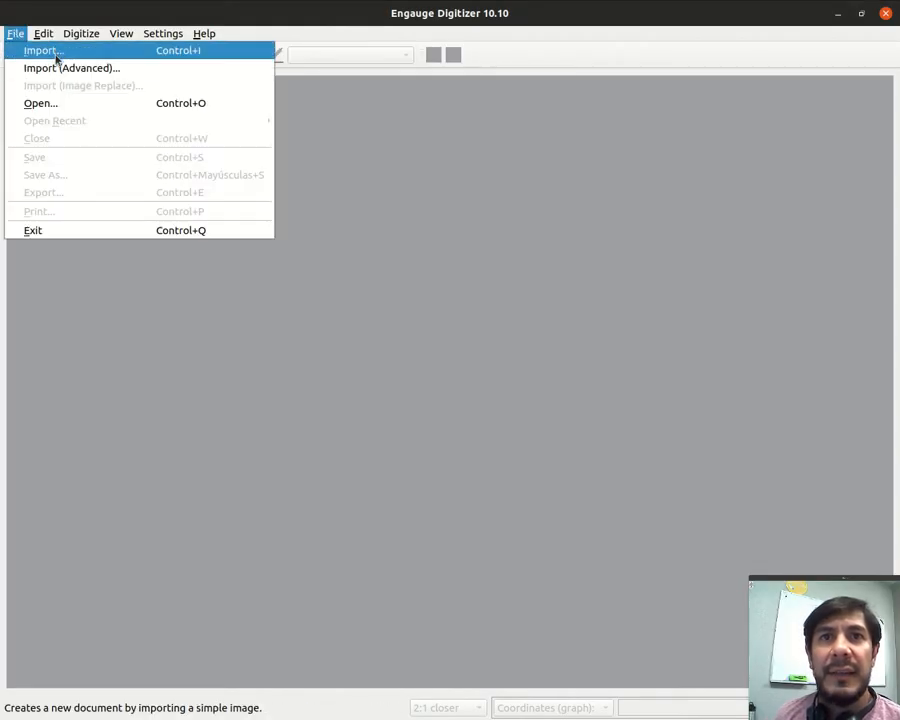
mouse_move(78, 36)
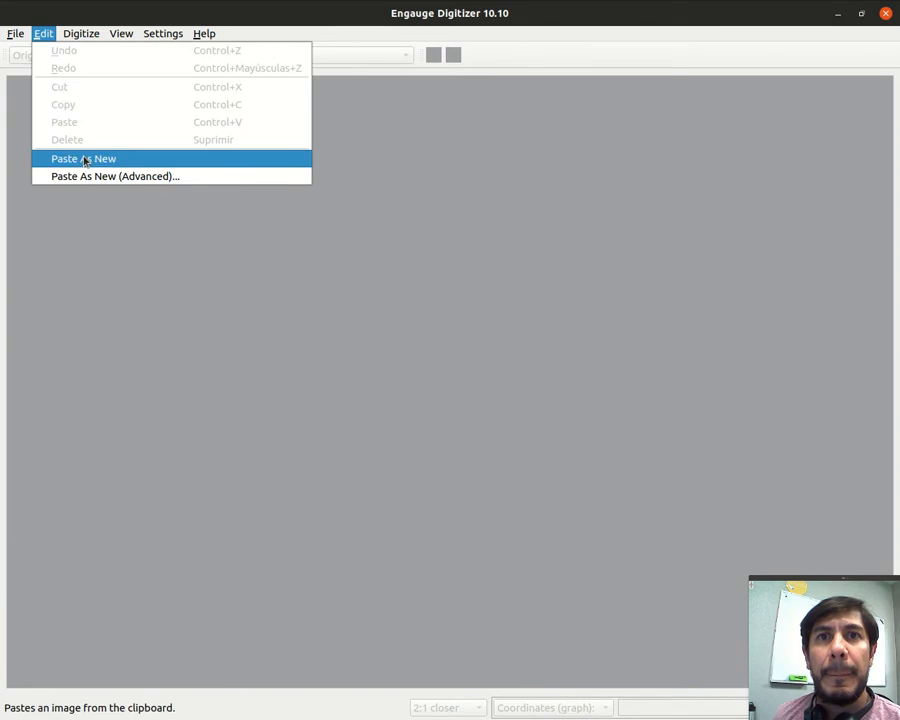
click(80, 156)
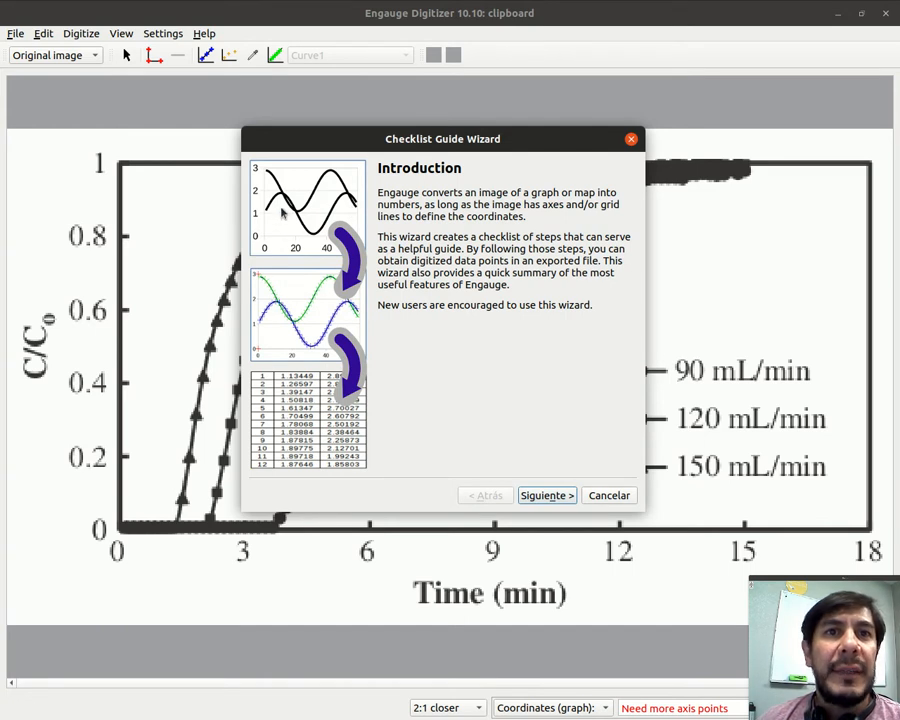
click(555, 497)
click(552, 496)
click(548, 494)
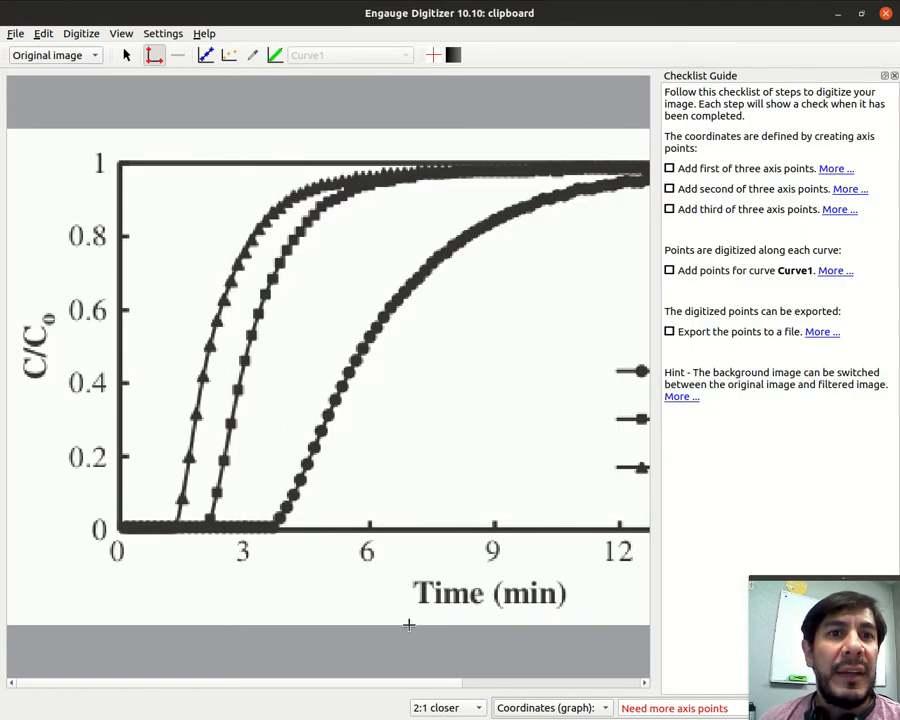
Add the first axis point at the plot's origin with graph coordinates (0, 0).
drag(368, 682, 350, 678)
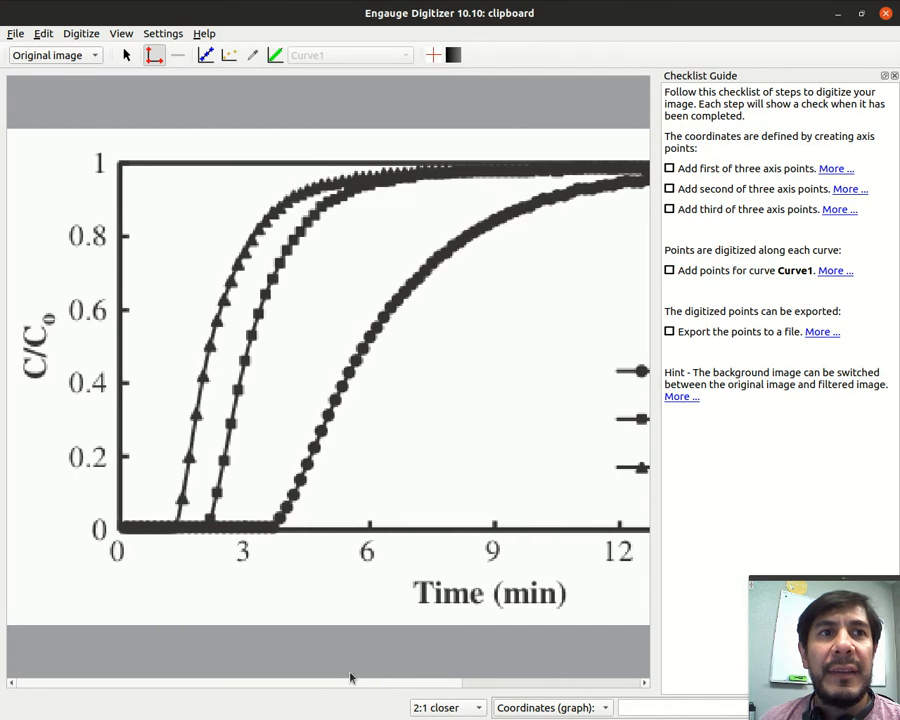
click(119, 525)
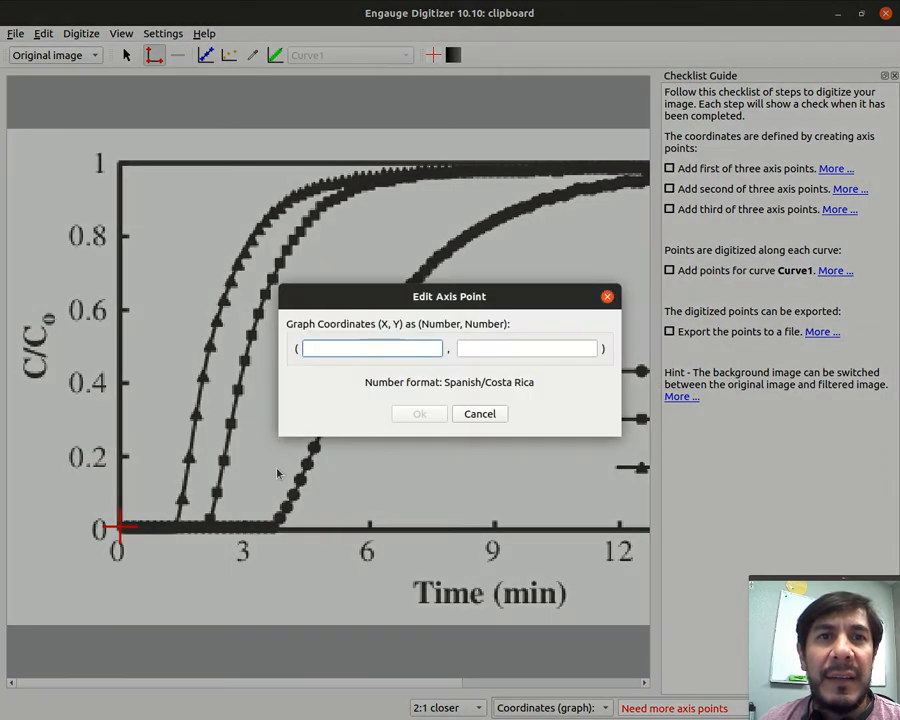
text(0)
click(552, 348)
text(0)
click(424, 413)
Add the second axis point at the far end of the time axis with graph coordinates (18, 0).
drag(440, 685, 639, 681)
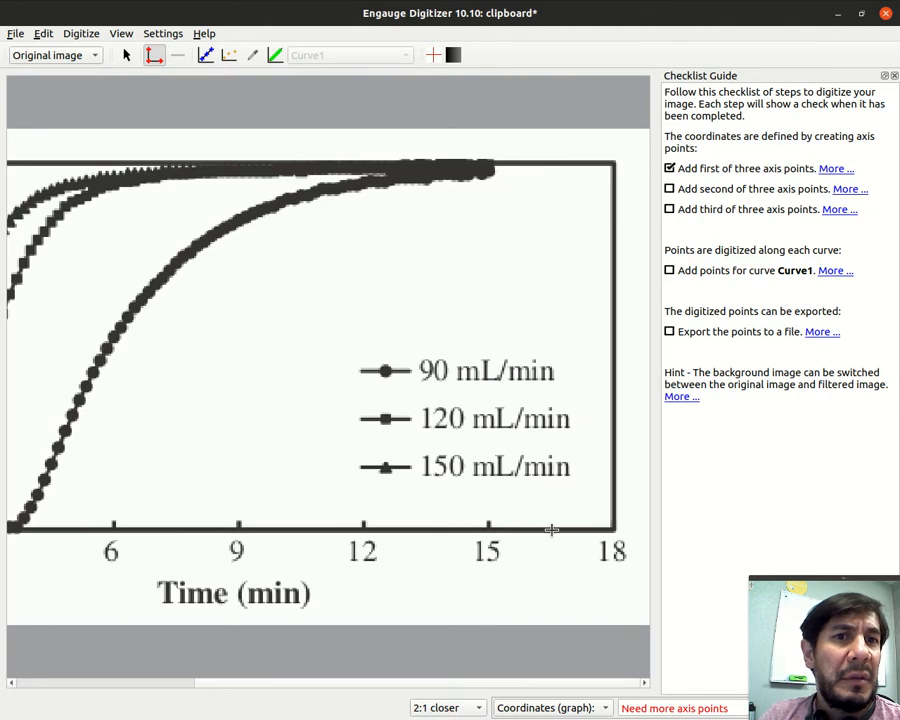
click(613, 527)
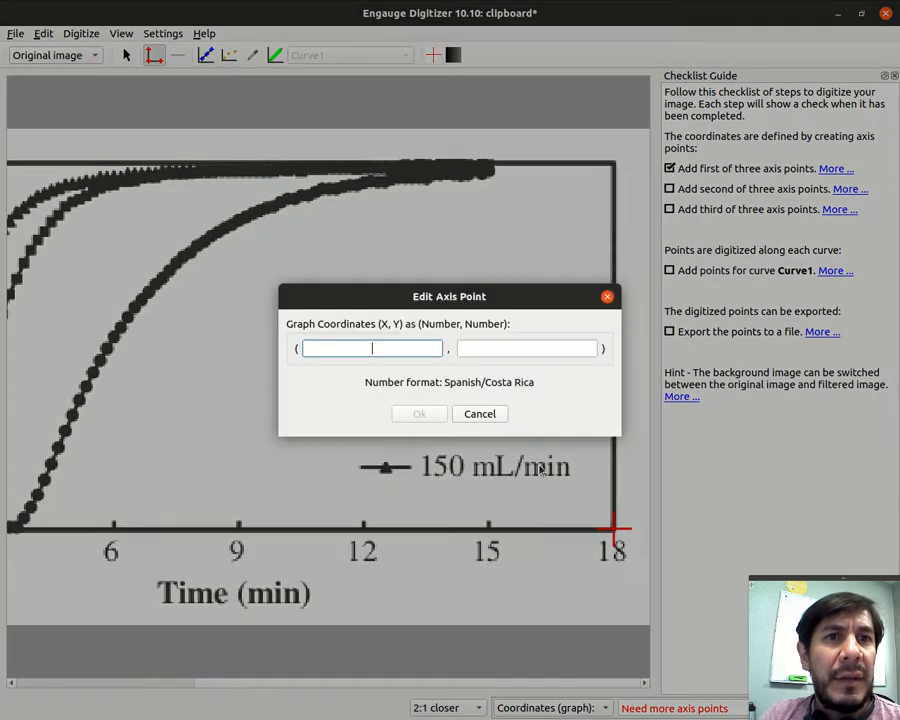
text(18)
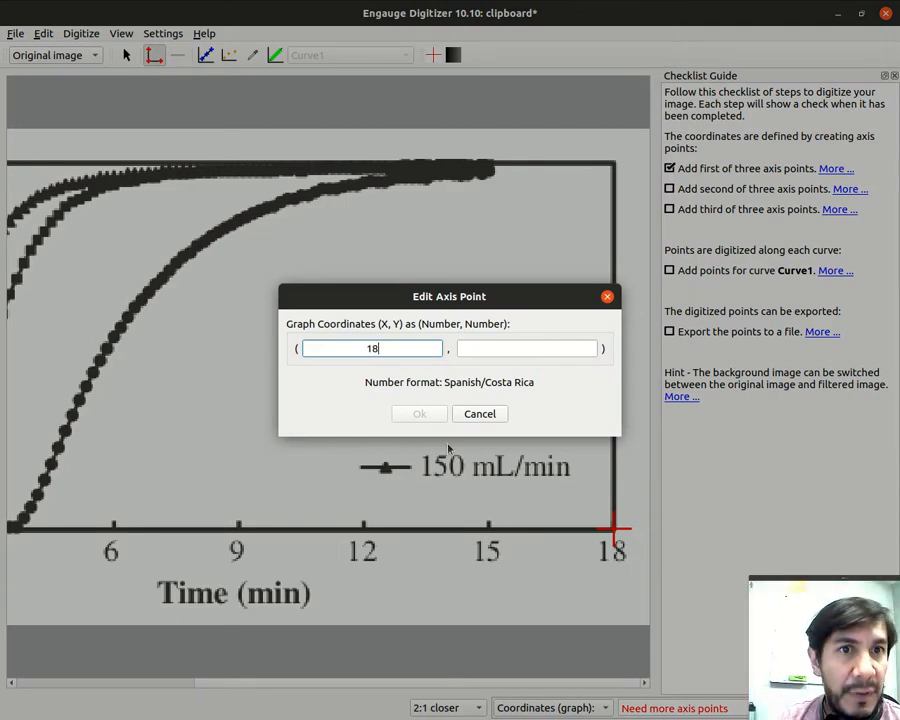
click(515, 347)
text(0)
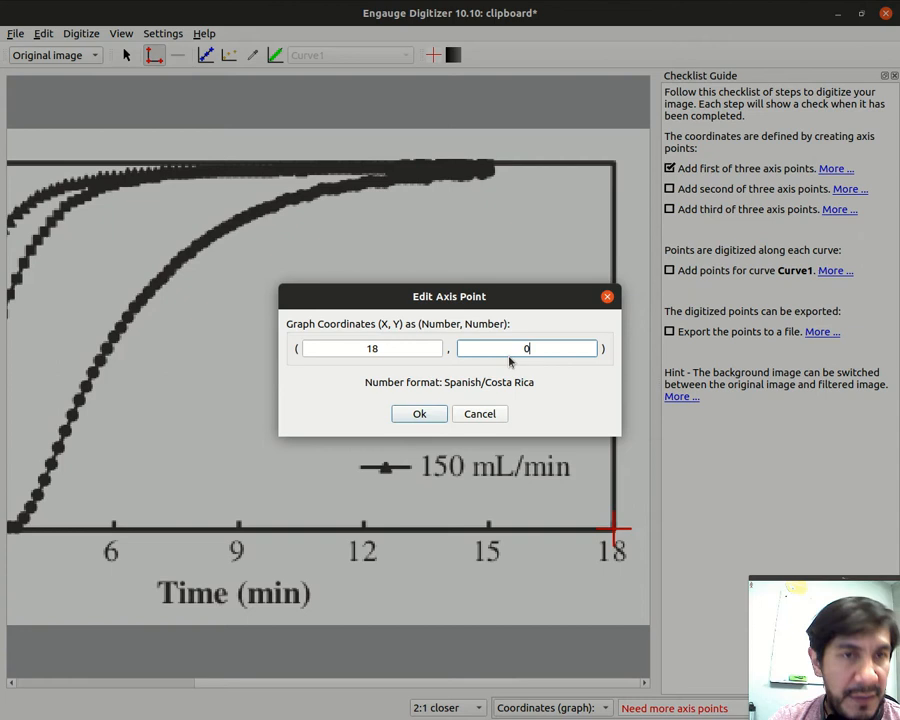
click(420, 414)
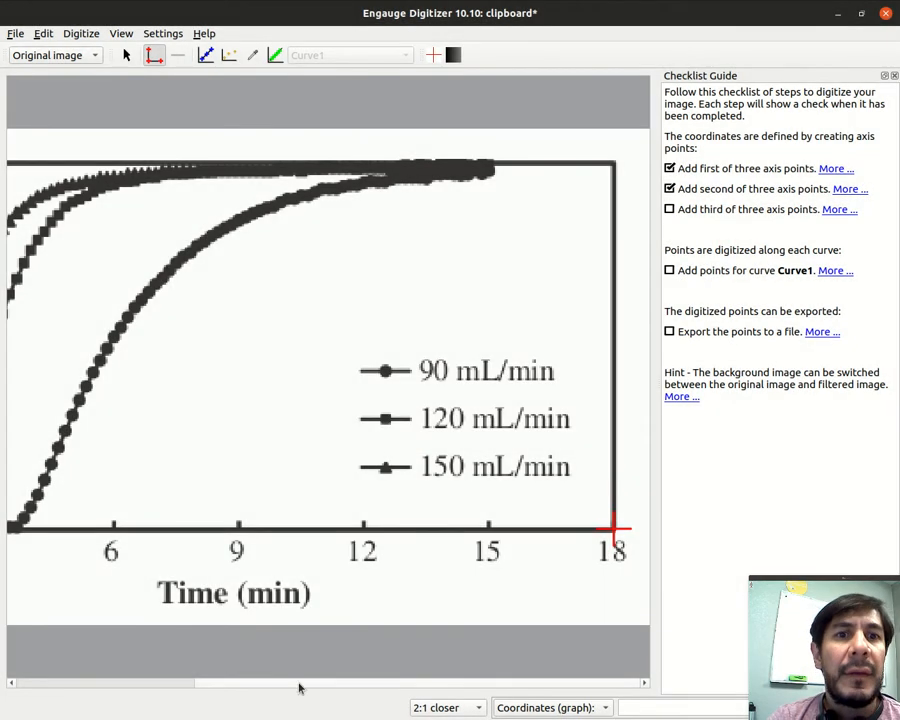
Add the third axis point at the upper end of the C/C0 axis with graph coordinates (0, 1).
drag(299, 684, 118, 684)
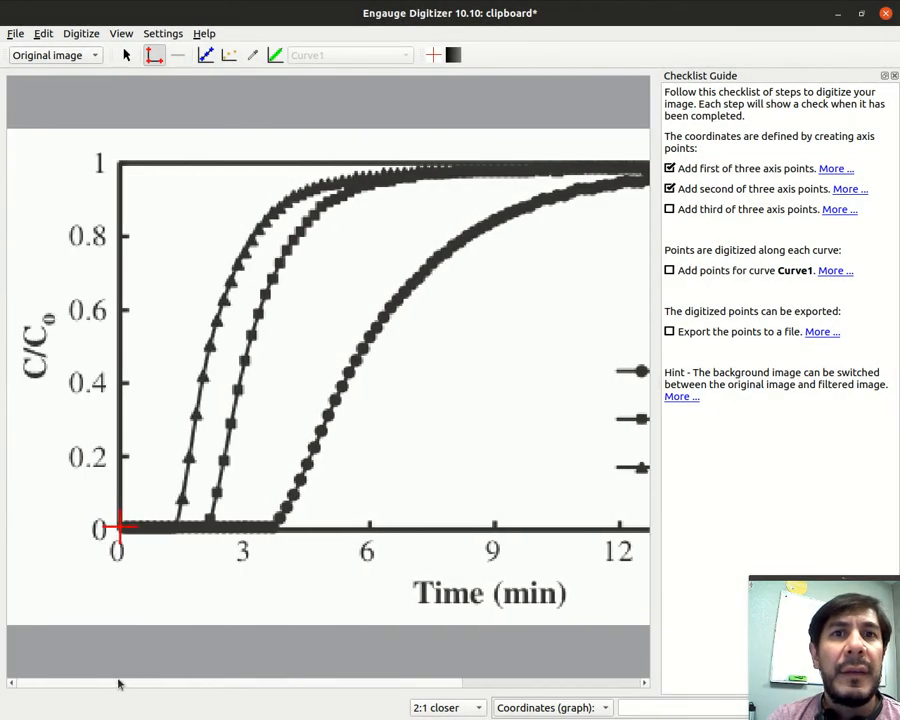
click(119, 166)
text(0)
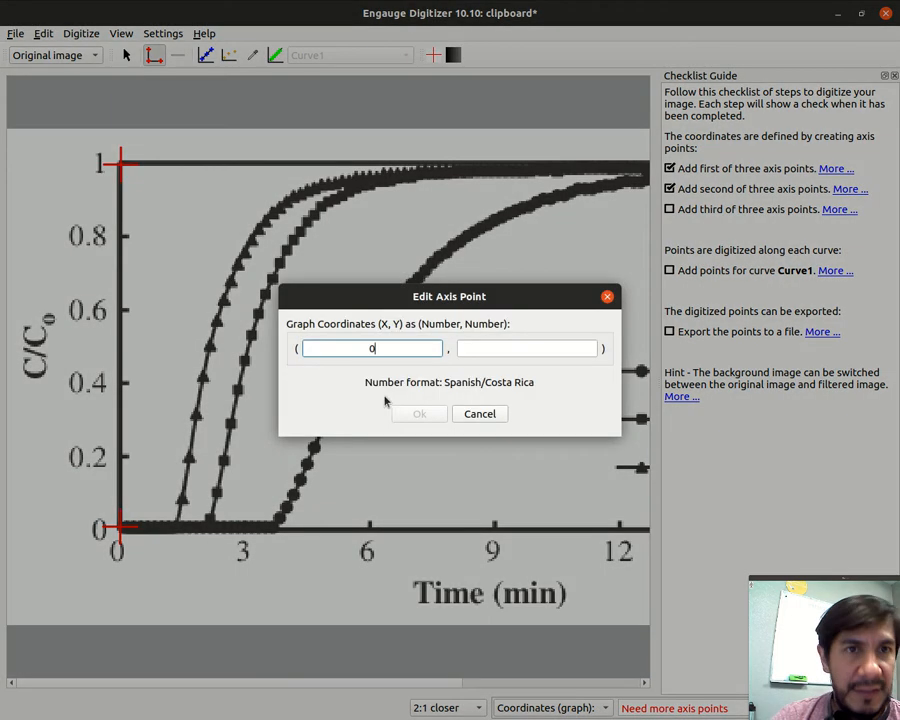
click(526, 349)
text(1)
click(429, 412)
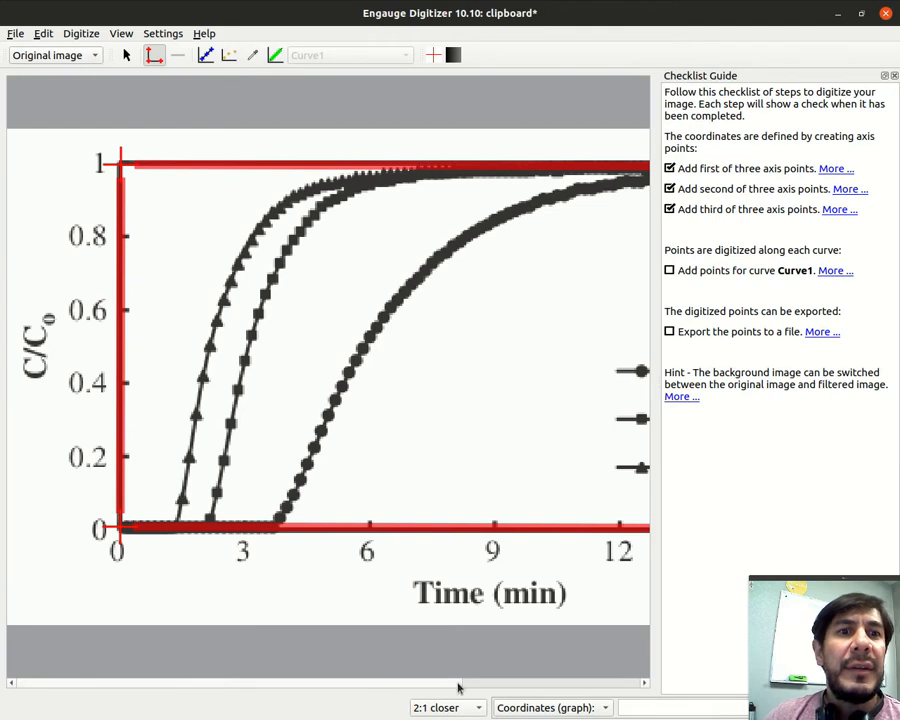
Check the coordinate type and the X and Y scale settings, leaving the dialog without changes.
drag(451, 686, 422, 674)
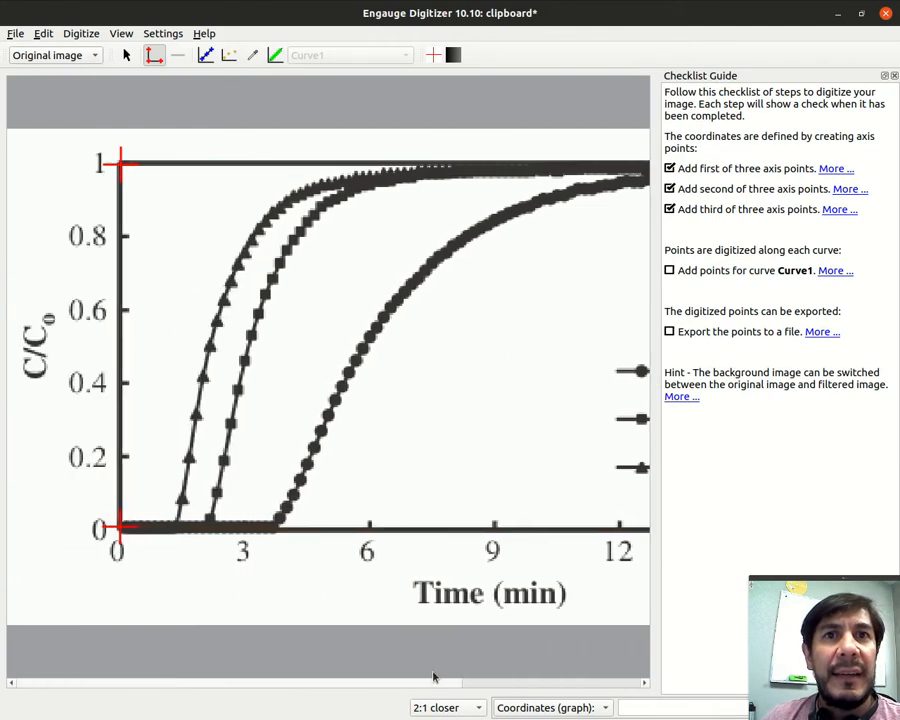
click(163, 33)
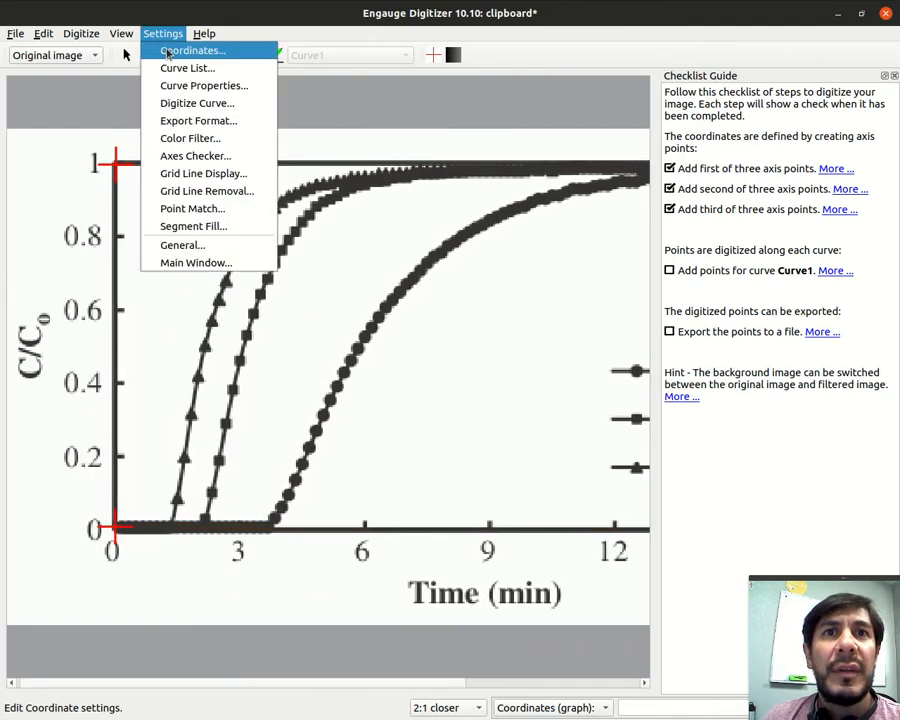
click(195, 49)
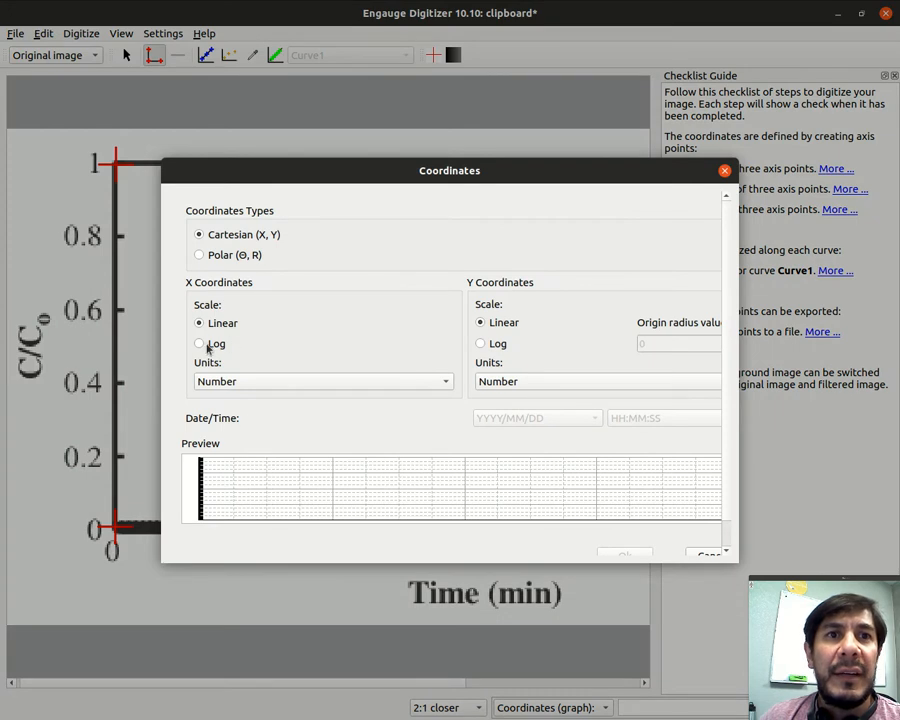
click(701, 554)
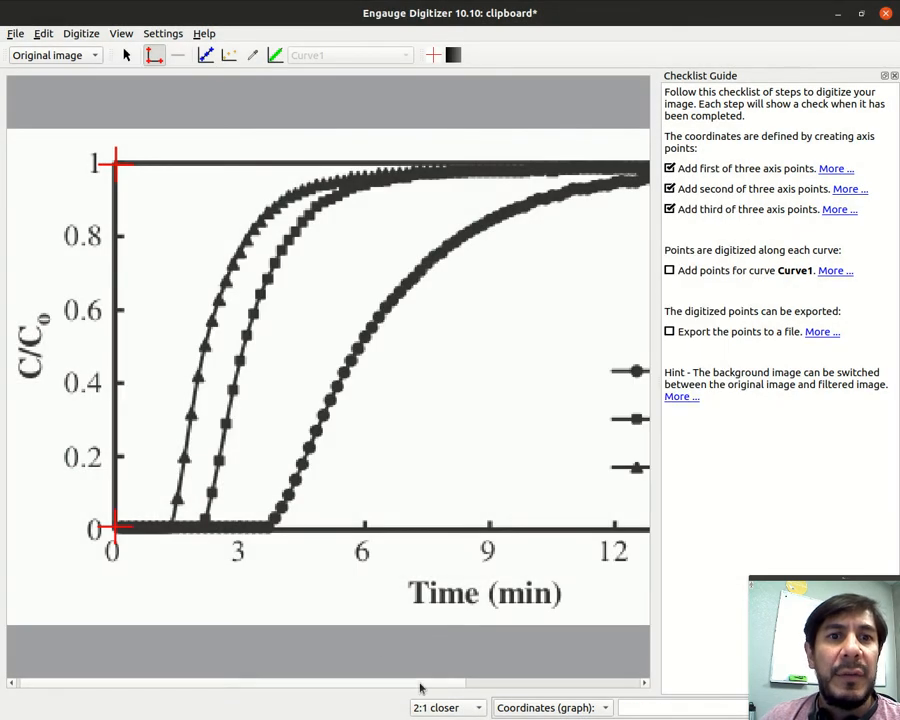
Use Segment Fill to add Curve1 points along the upper part of the 90 mL/min curve and its flat zero baseline.
drag(418, 682, 453, 686)
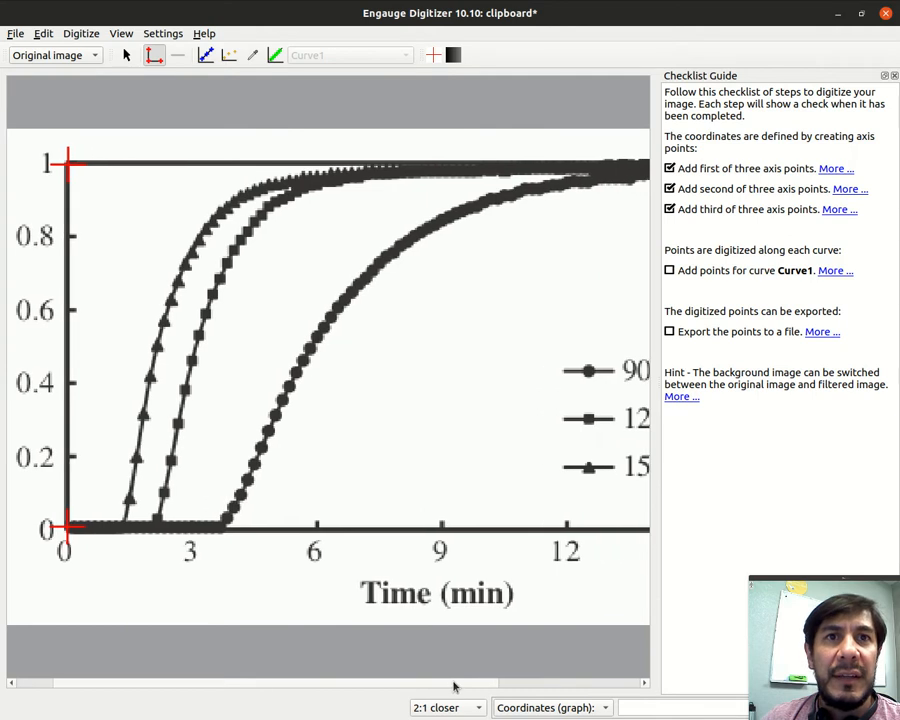
click(276, 56)
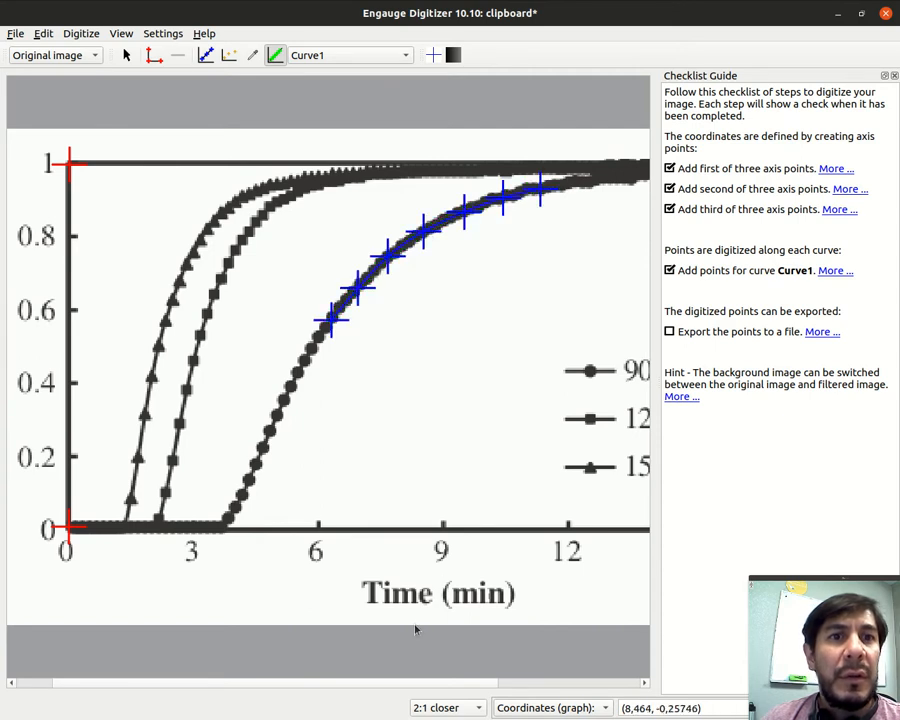
click(203, 525)
click(165, 525)
click(117, 526)
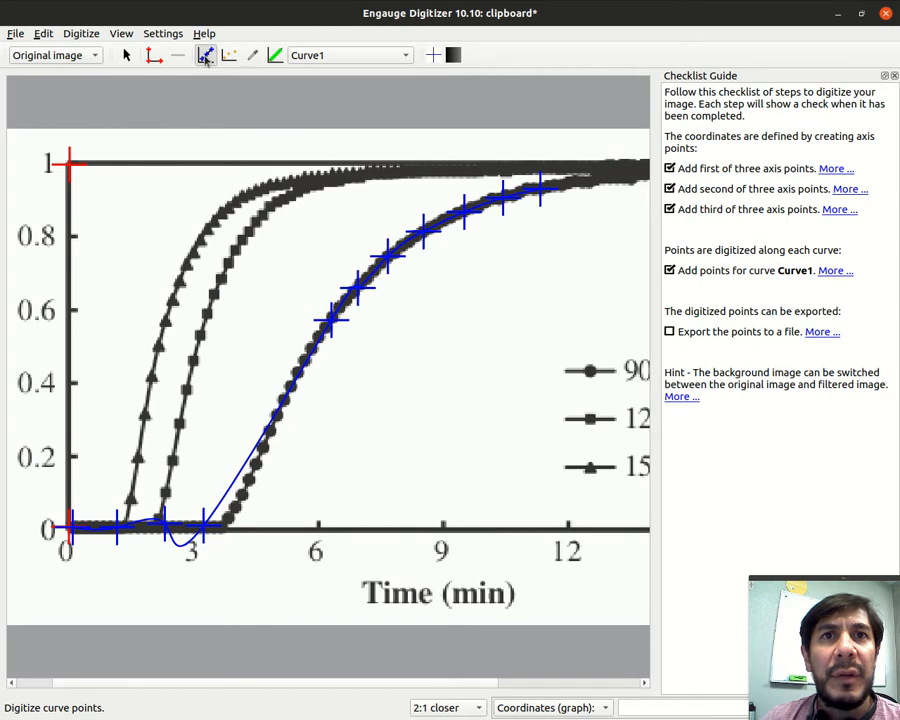
Add Curve1 points at the foot of the 90 mL/min curve, about 3.66 and 3.82 min, and on its rise, about 4.82 and 5.32 min.
scroll(238, 516, up, 1)
scroll(241, 520, up, 1)
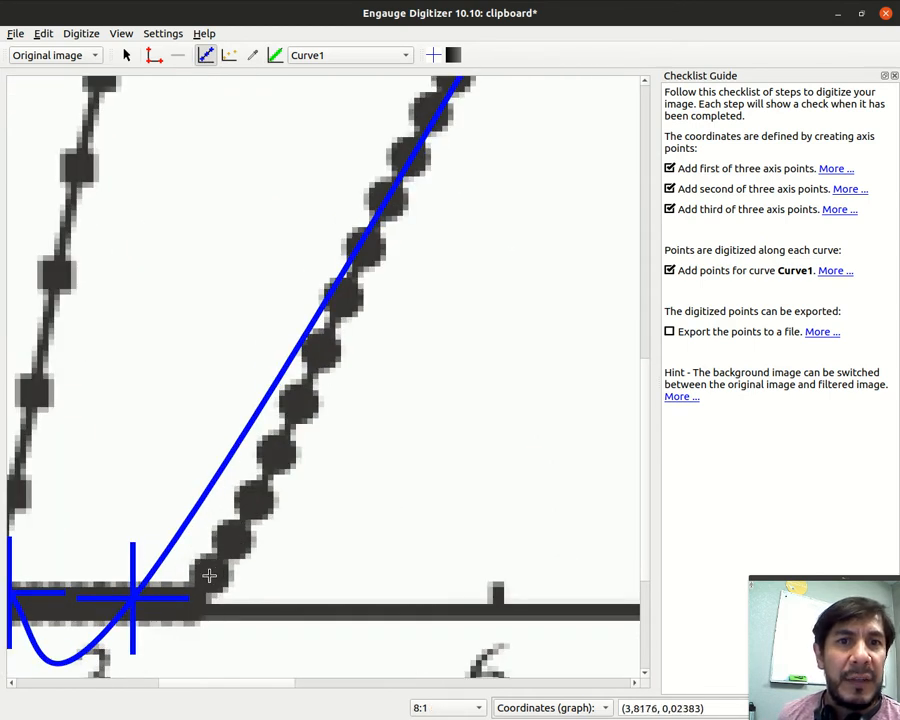
click(210, 575)
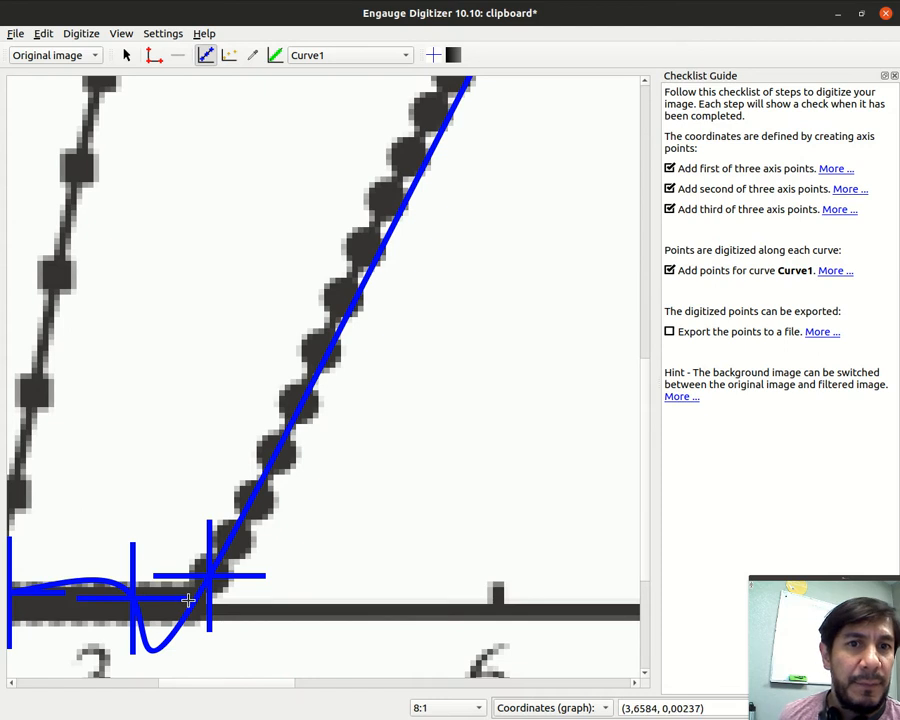
click(188, 600)
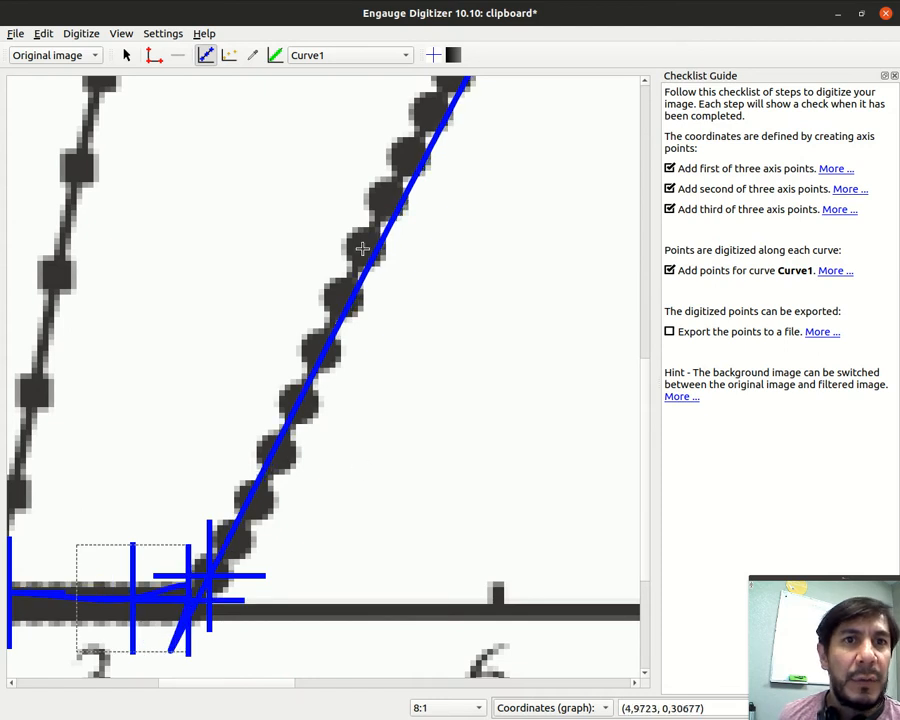
click(343, 297)
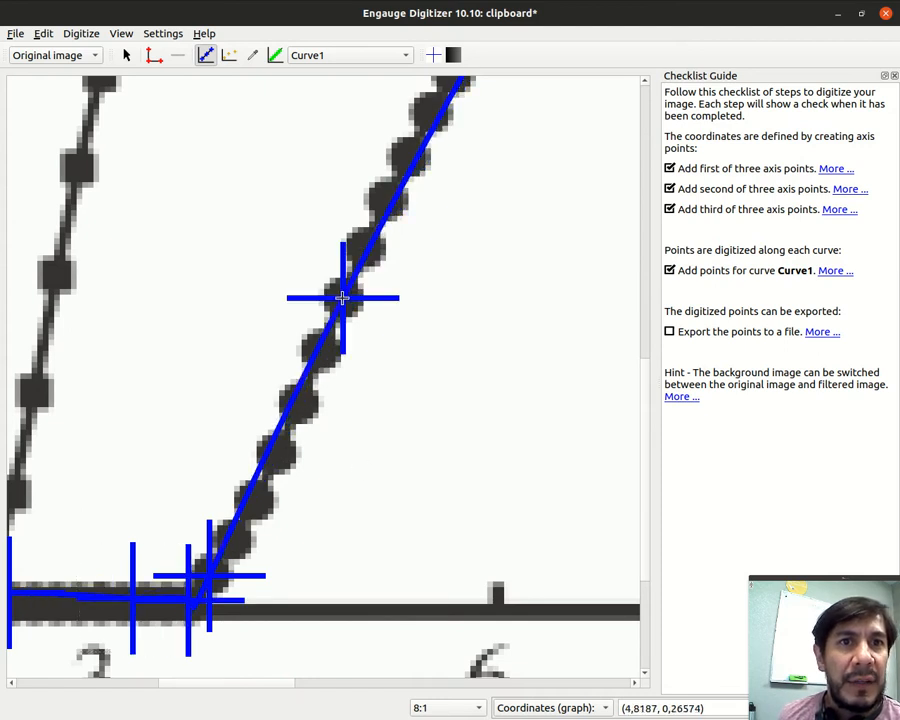
click(408, 157)
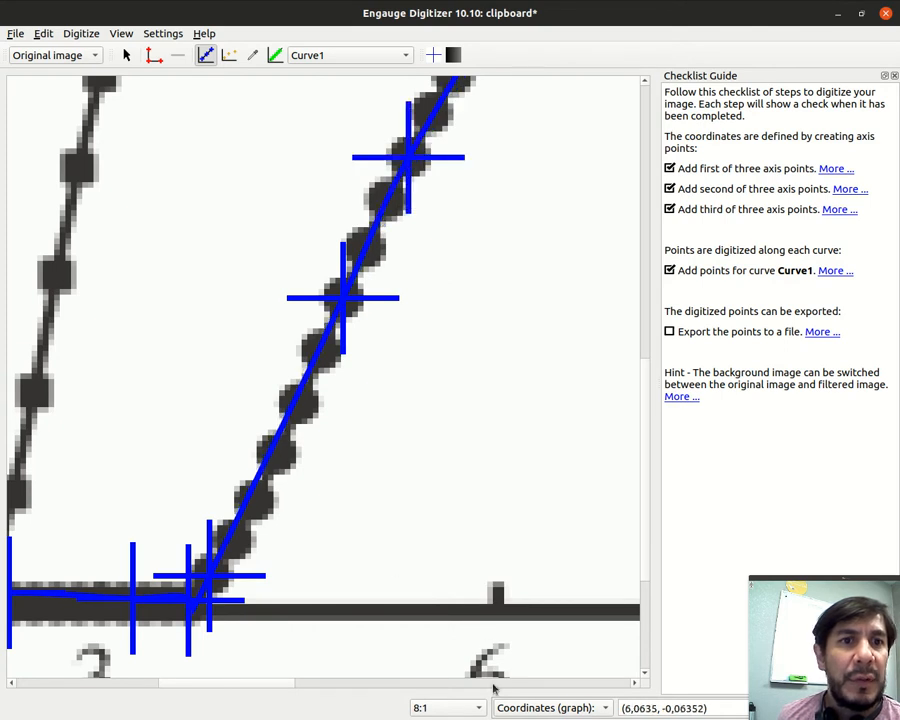
Align the Curve1 baseline points near 2.3 and 3.2 min with the flat line, and shift the last baseline point to about 3.51 min.
drag(276, 685, 181, 689)
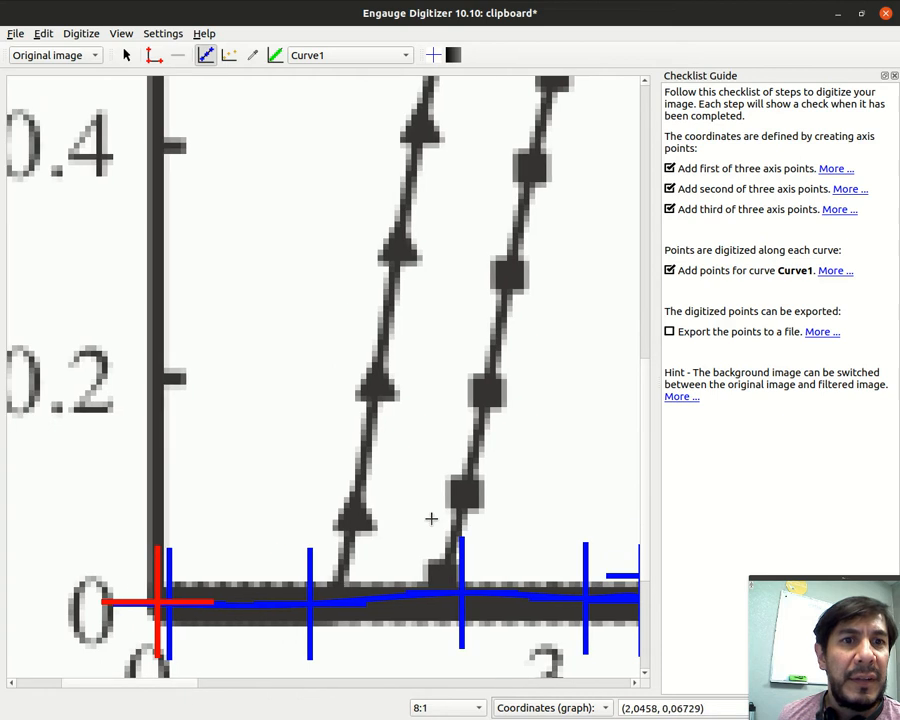
click(126, 55)
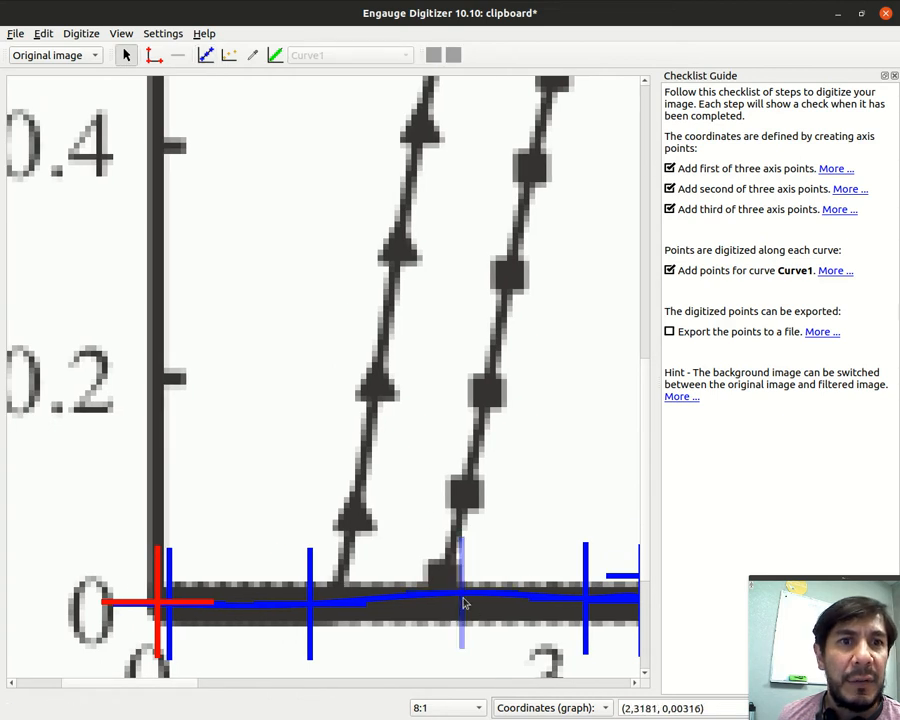
drag(463, 601, 461, 611)
click(583, 607)
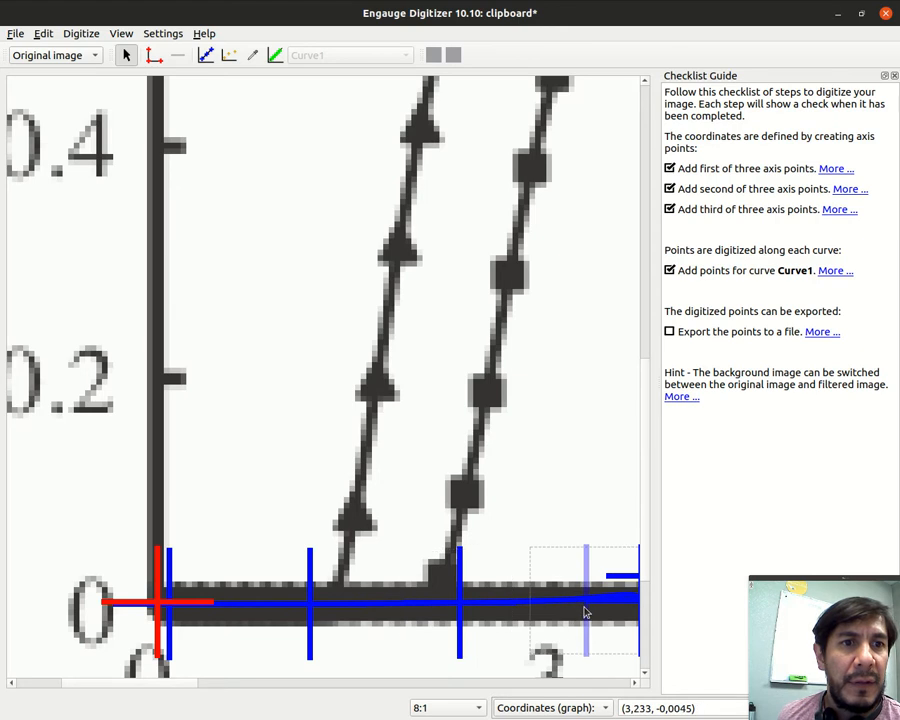
click(636, 683)
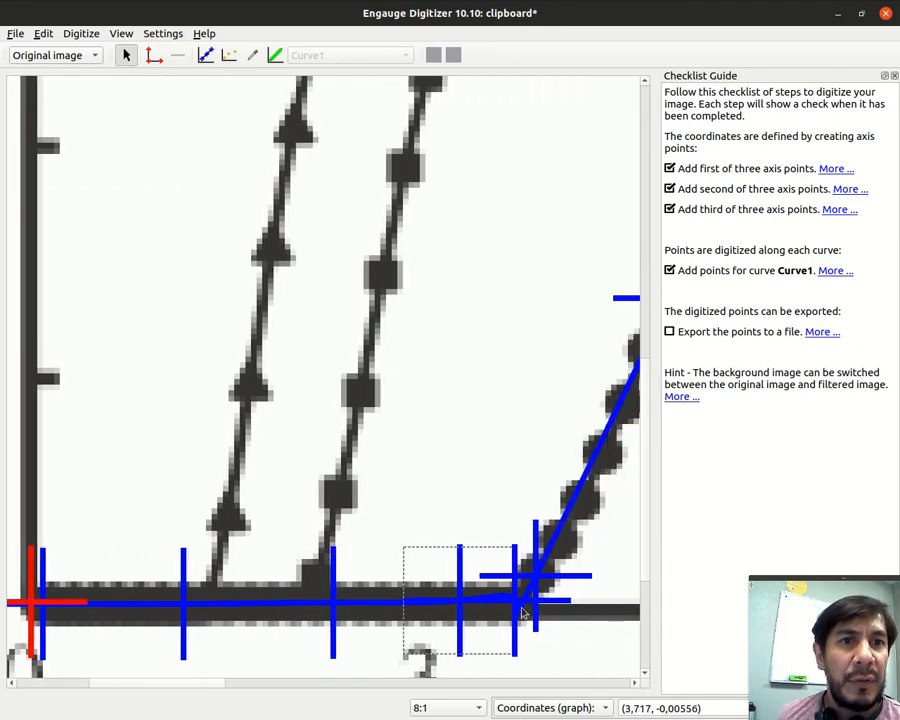
drag(517, 607, 495, 604)
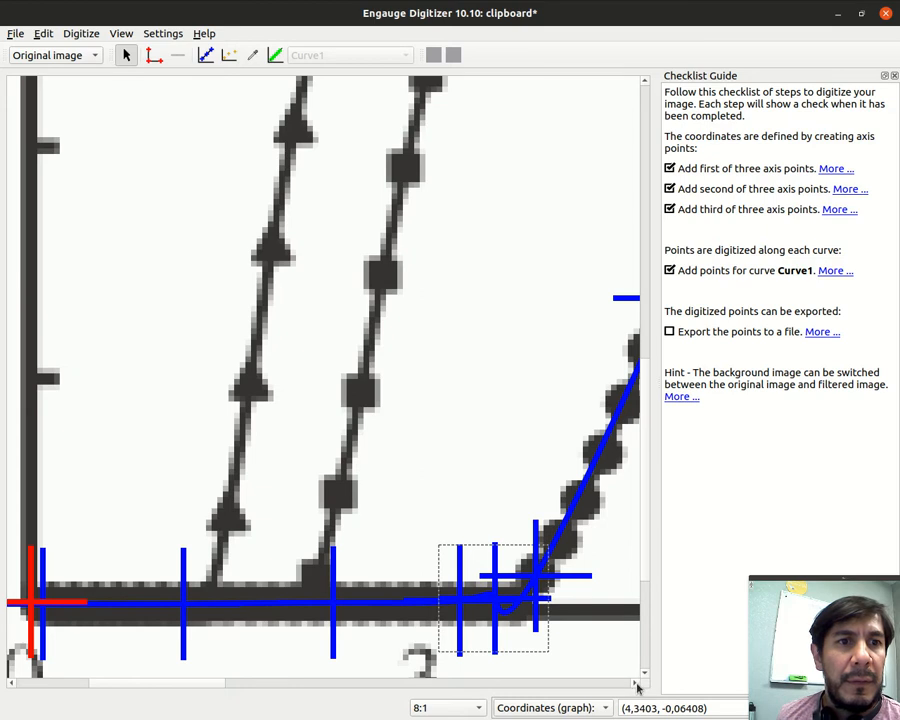
Add Curve1 points along the upper tail of the 90 mL/min curve at about 12.45, 13.52 and 14.90 min.
scroll(633, 685, down, 4)
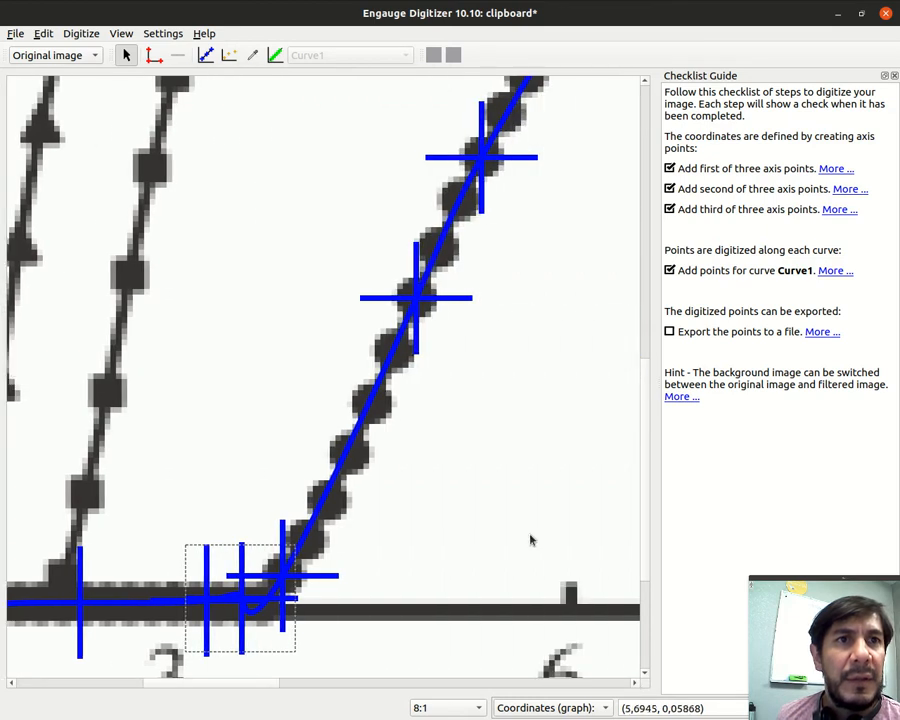
drag(307, 685, 484, 682)
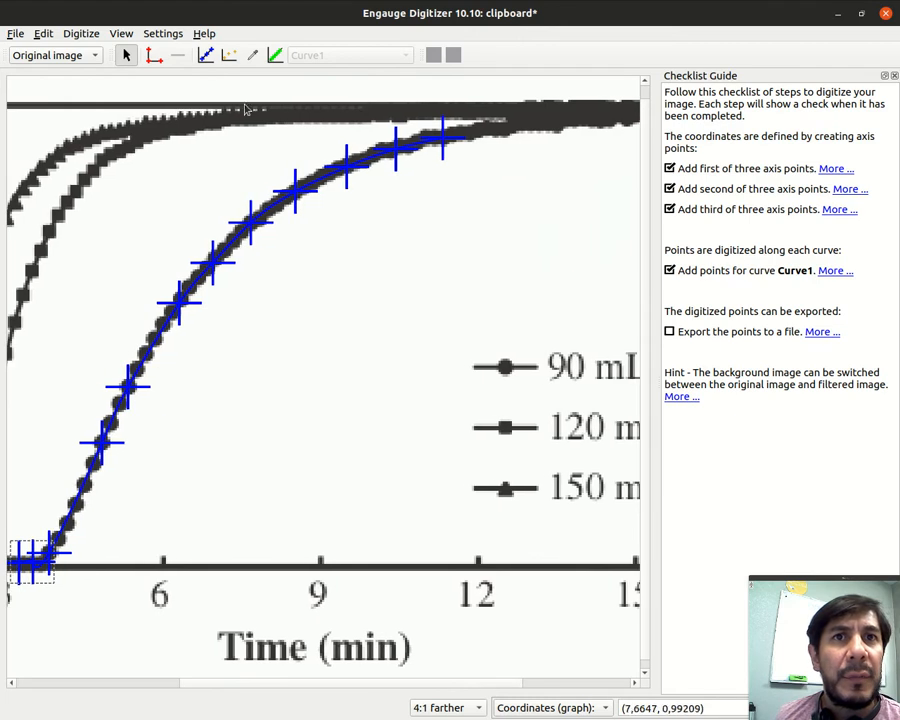
click(206, 56)
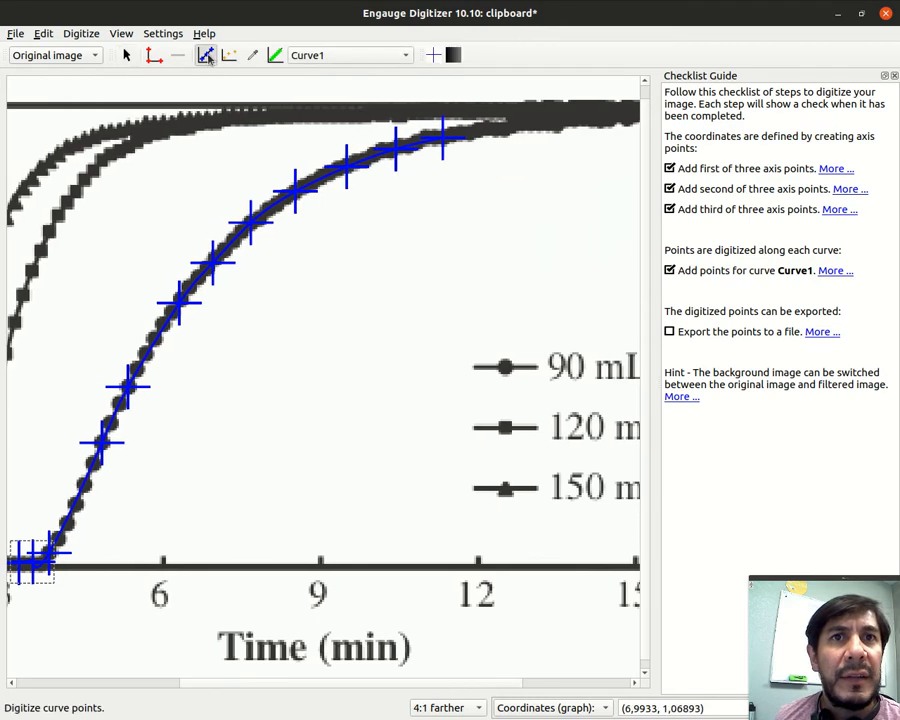
click(502, 127)
click(558, 122)
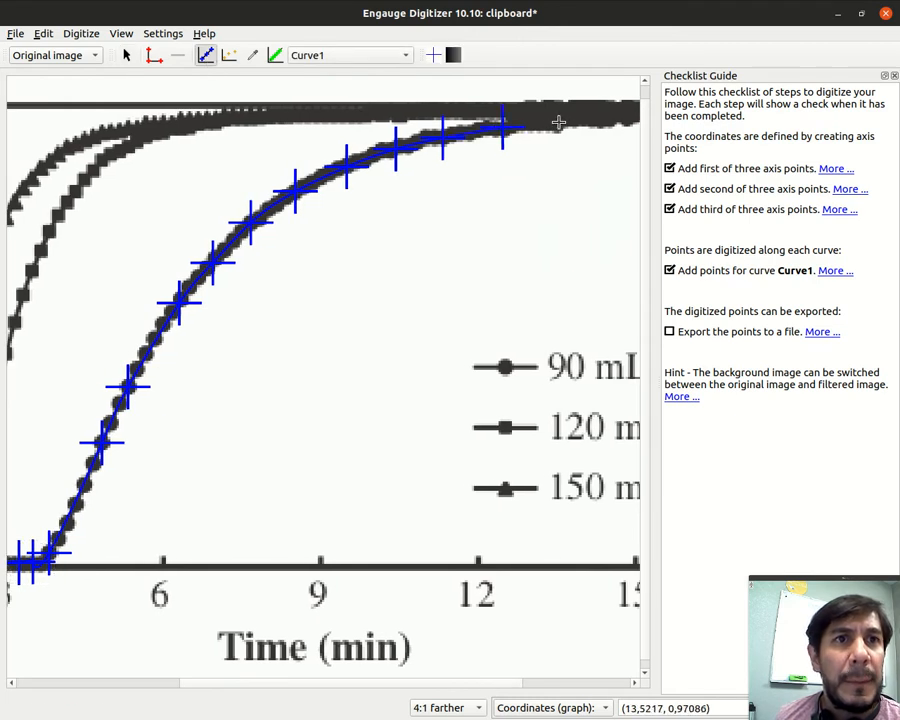
drag(509, 682, 578, 682)
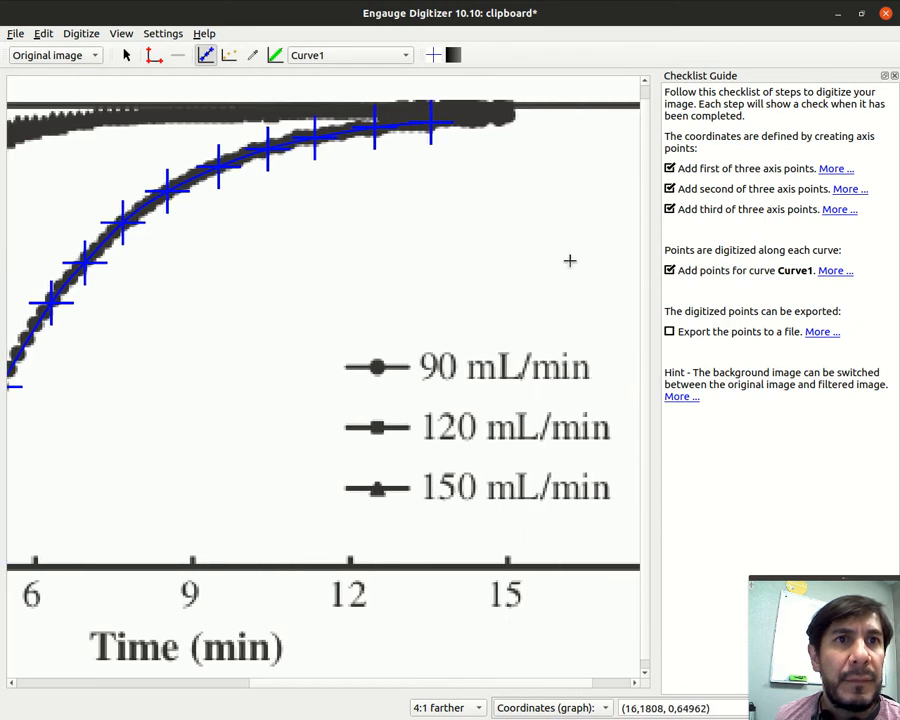
click(503, 119)
drag(584, 688, 458, 681)
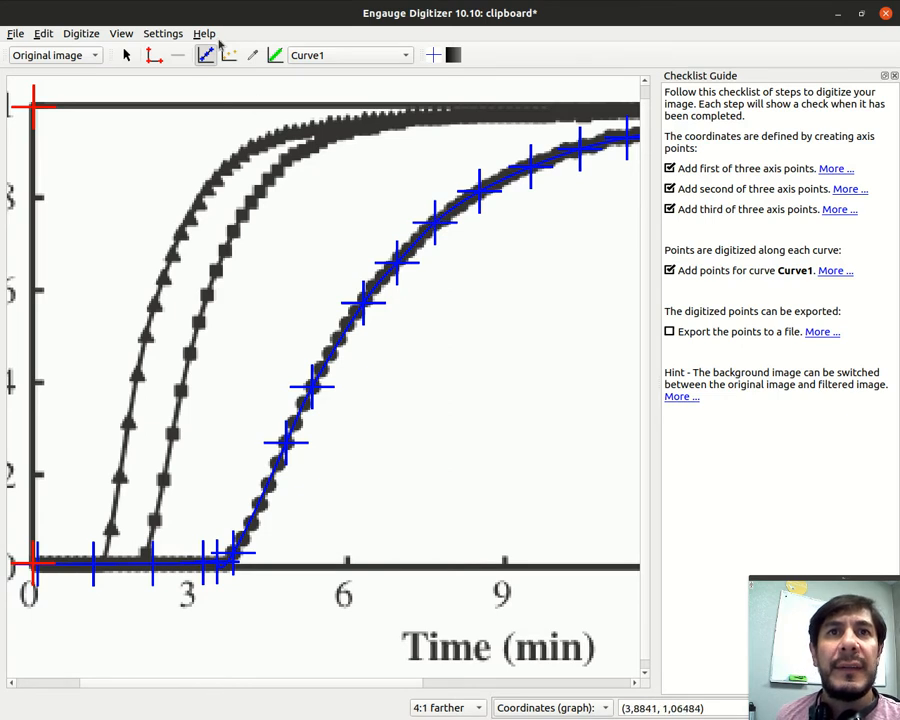
Export the digitized points as the CSV file clipboard.csv in the Descargas folder.
click(17, 34)
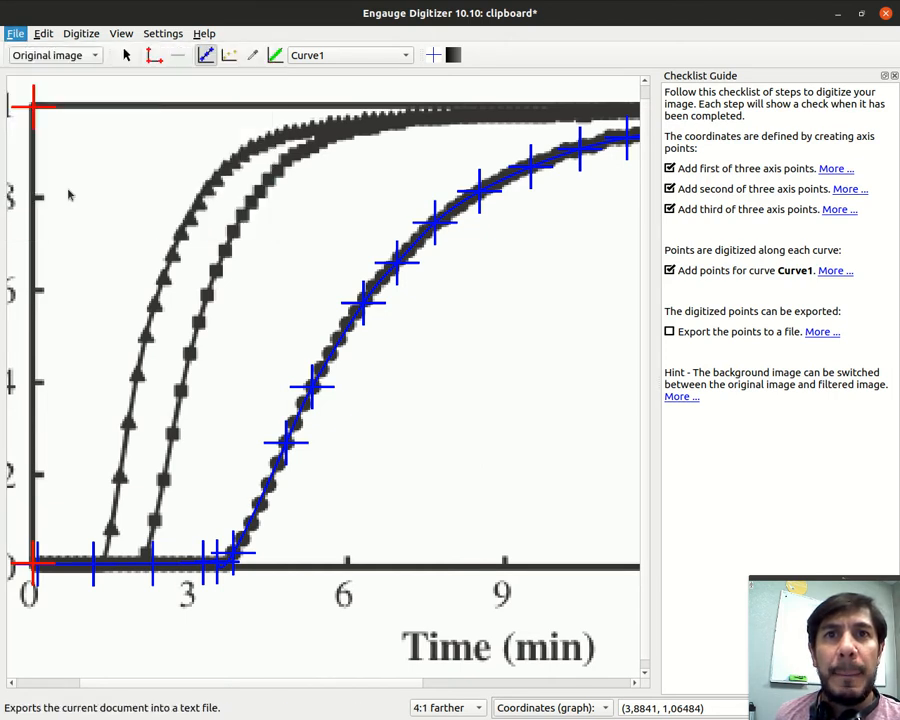
click(70, 192)
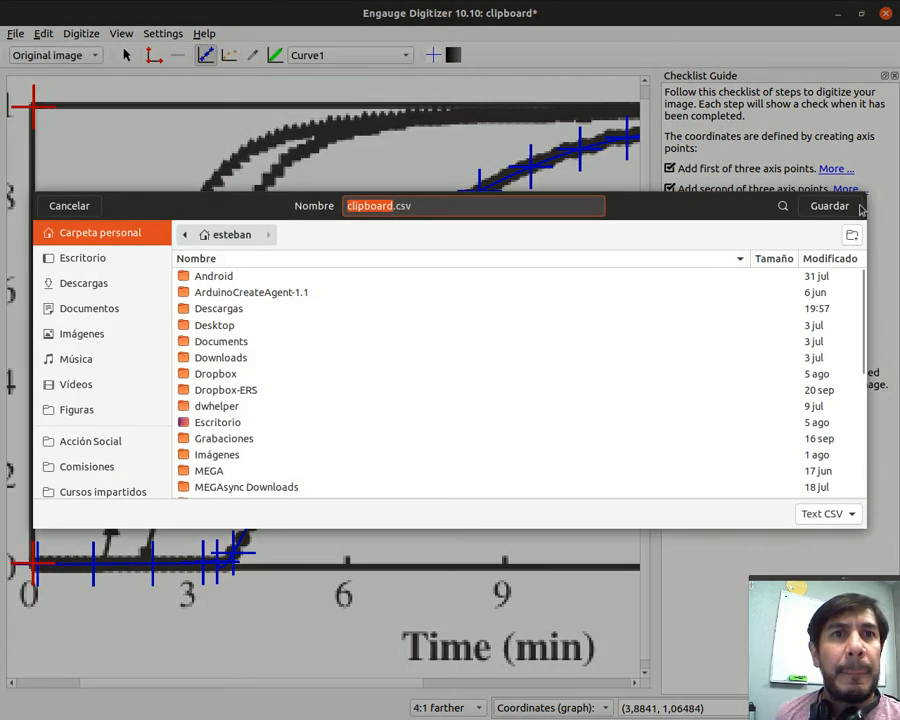
double_click(222, 310)
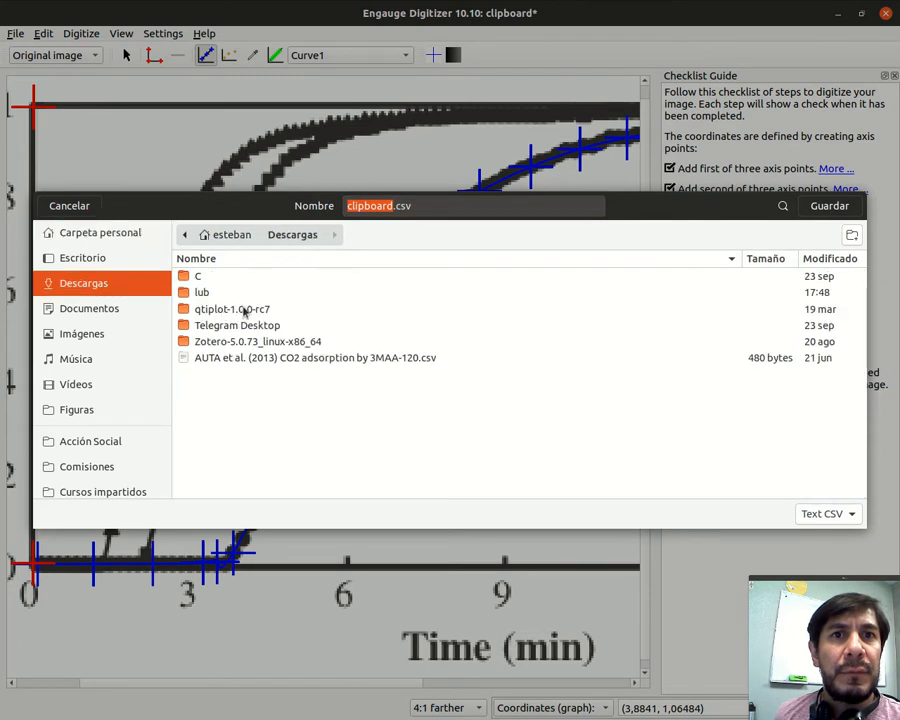
click(829, 206)
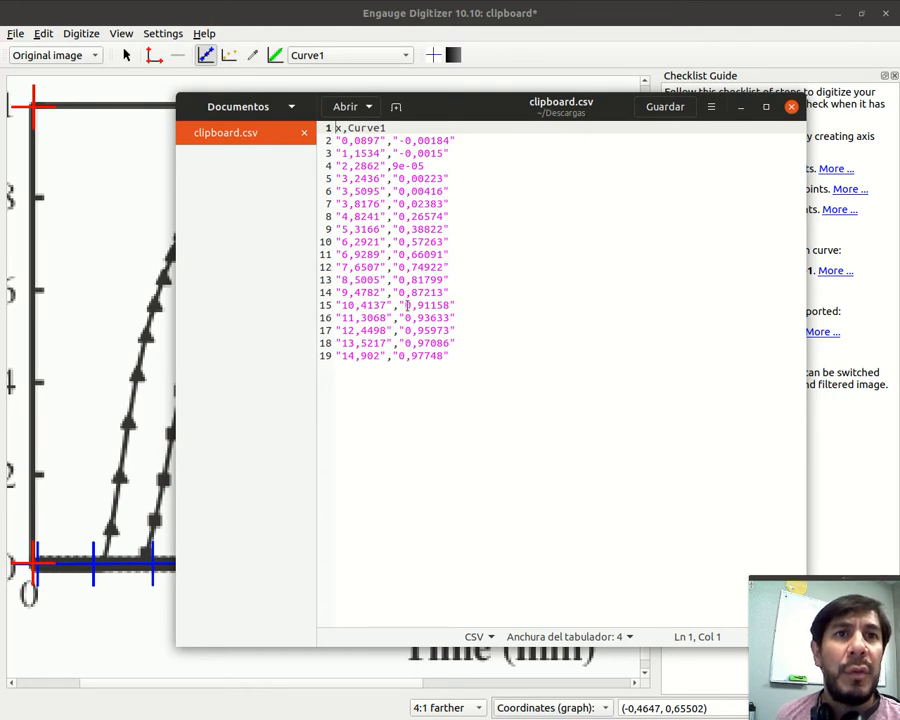
Close the text view of clipboard.csv and open the exported file in LibreOffice Calc.
click(789, 109)
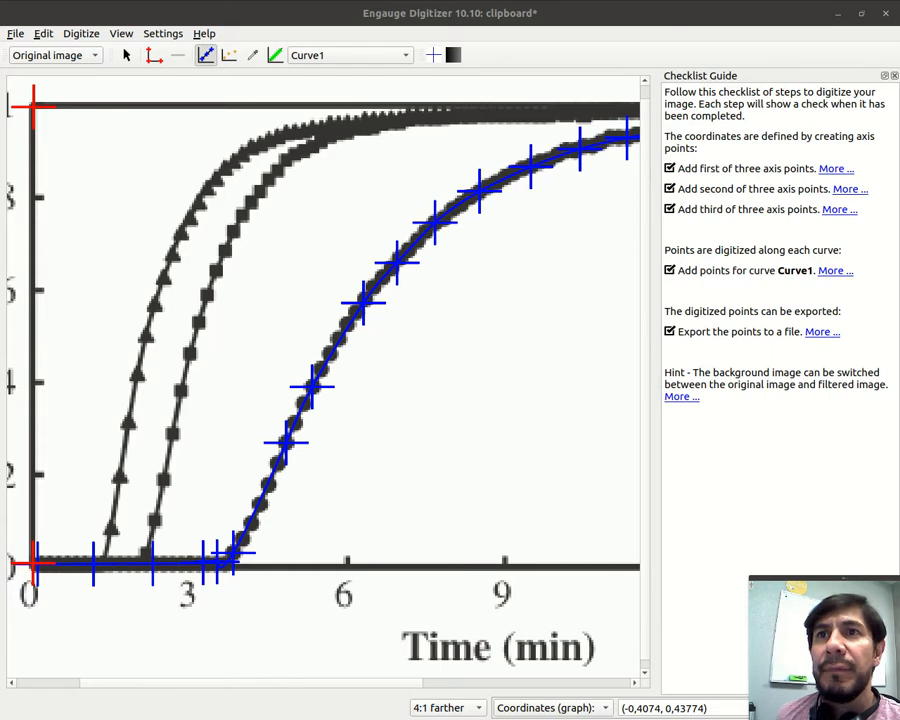
drag(0, 165, 447, 165)
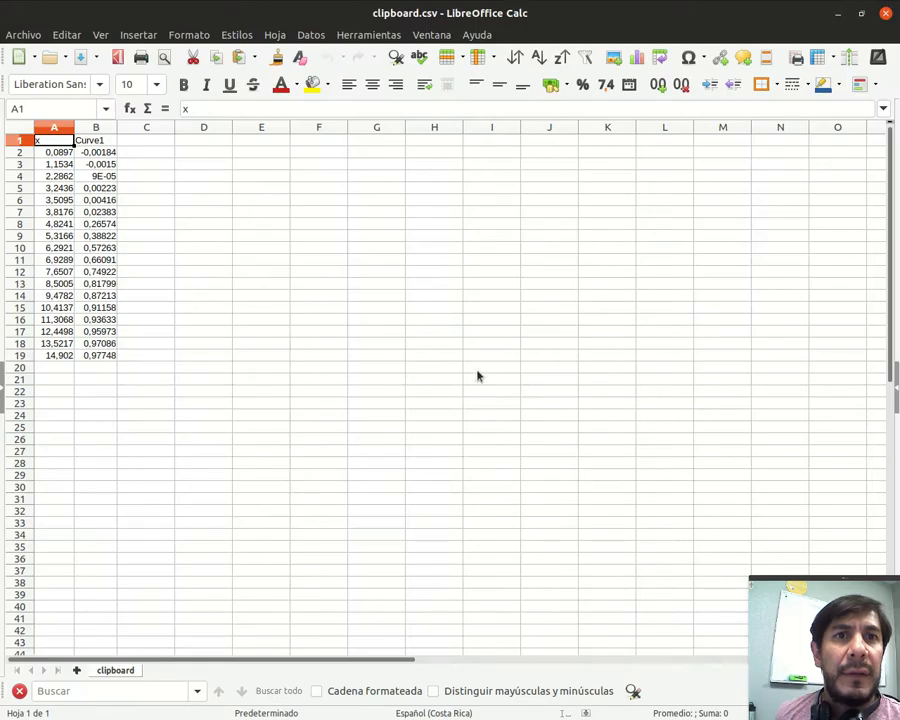
Insert an XY scatter chart with points and lines from columns A and B, and move it away from the data.
drag(91, 134, 59, 132)
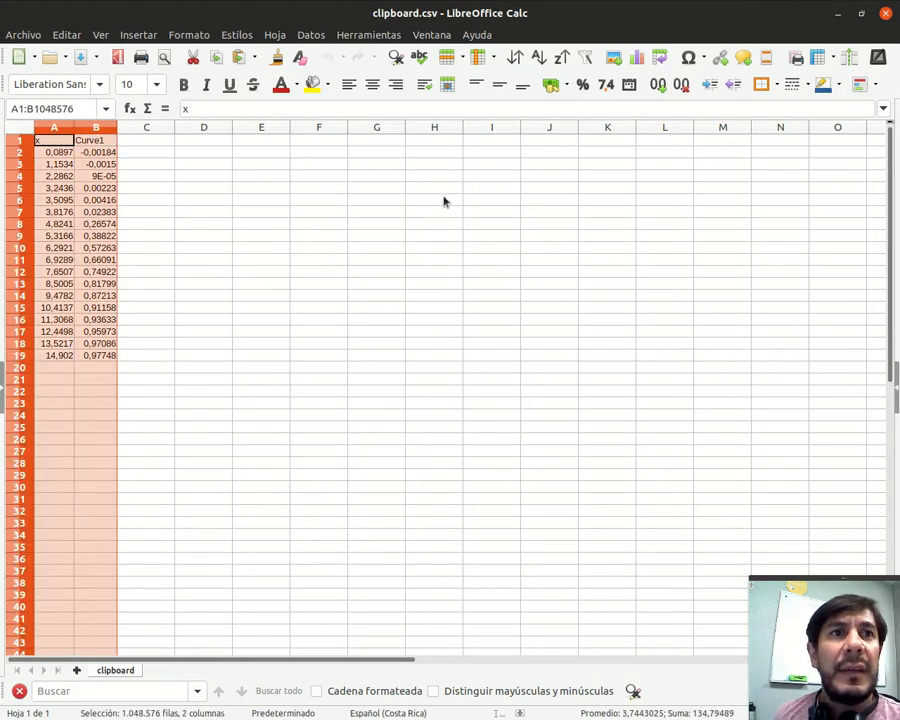
click(144, 40)
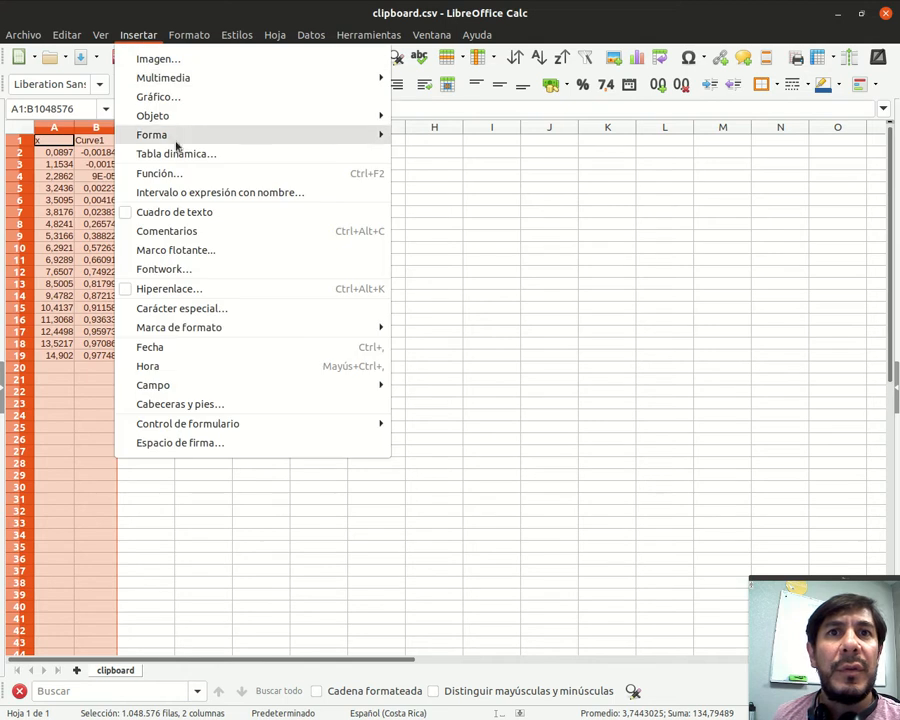
click(187, 97)
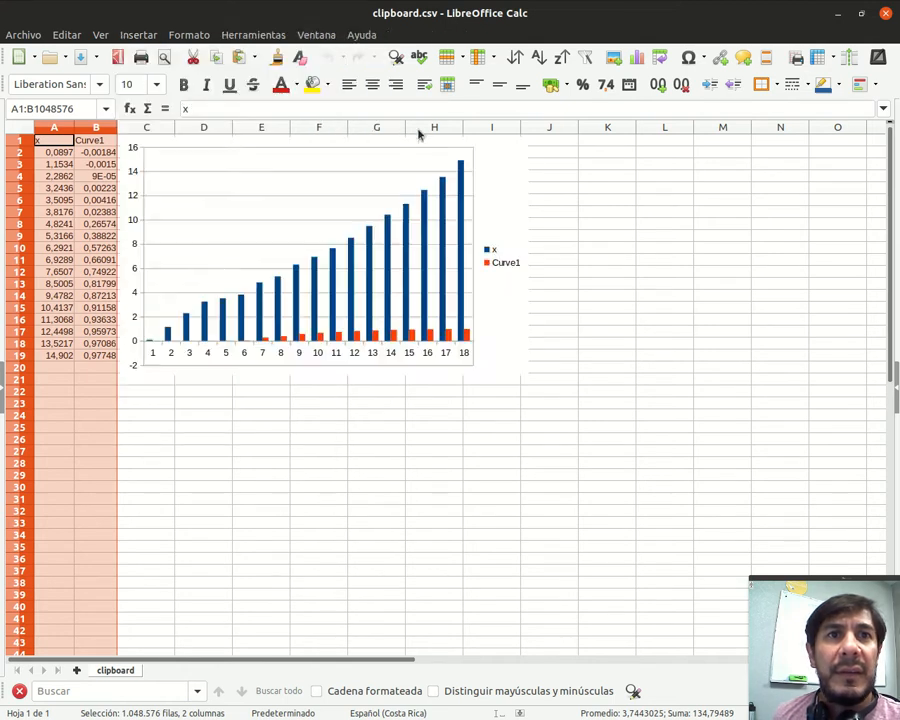
click(342, 334)
click(543, 297)
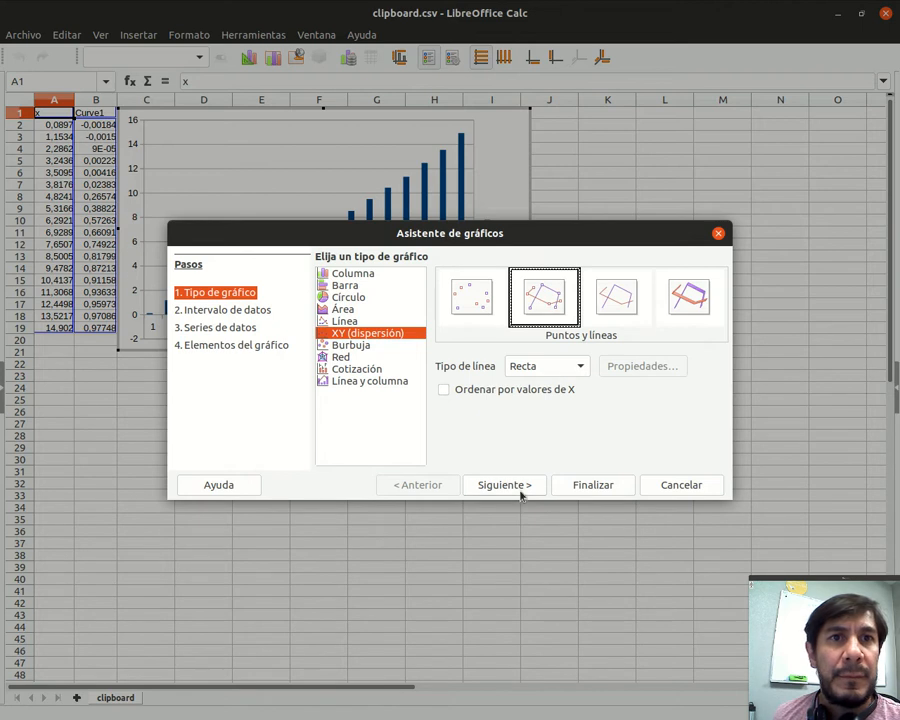
click(591, 485)
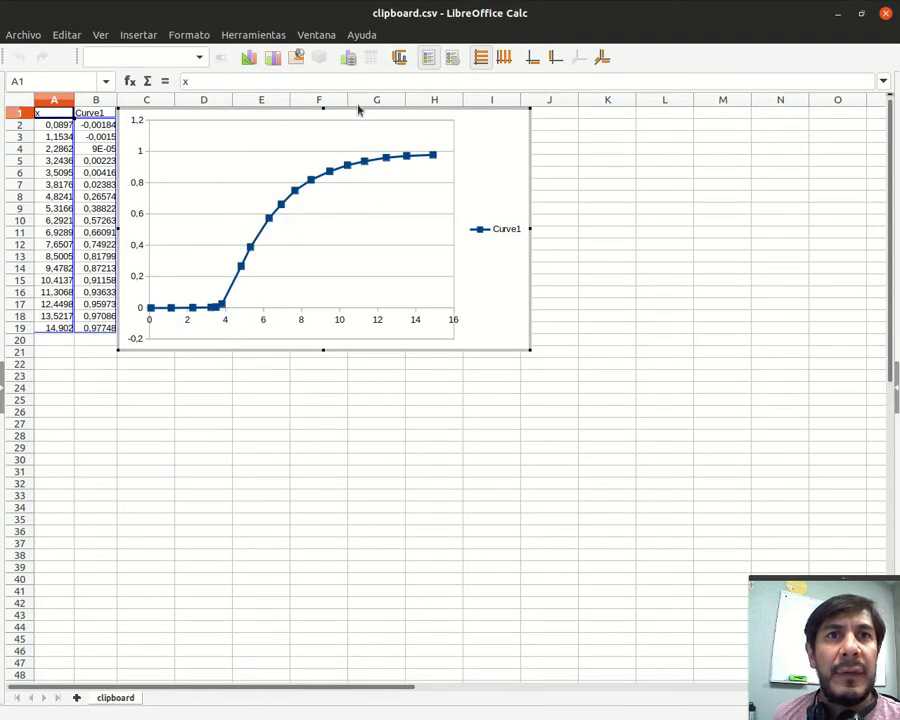
drag(358, 108, 466, 137)
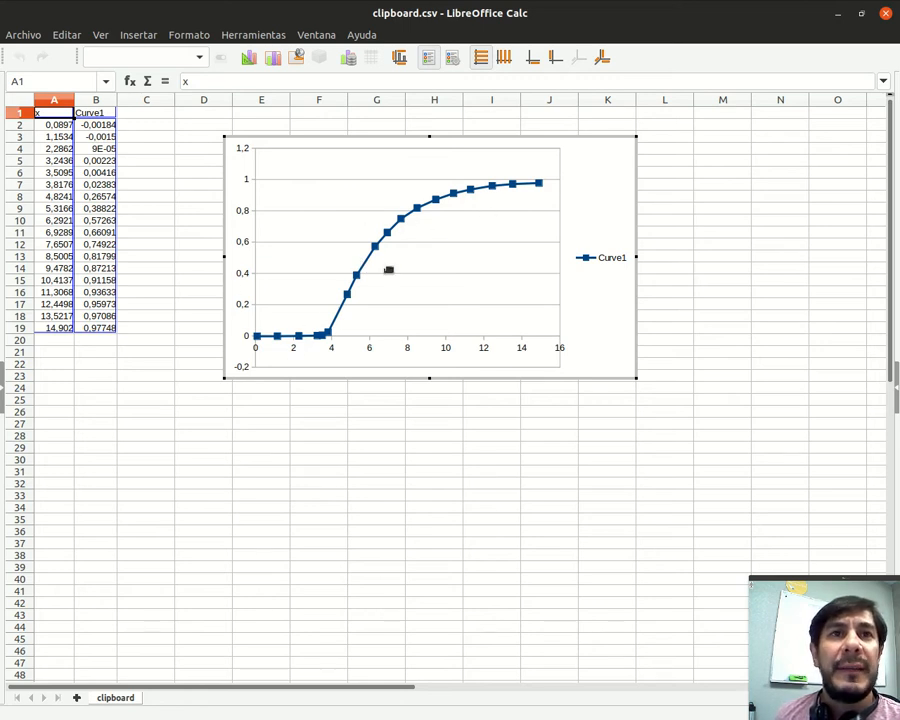
Copy the data range A2:B19 and paste it into Tabla1 in SciDAVis, starting at the first row of column 1[X].
click(147, 129)
drag(58, 155, 104, 360)
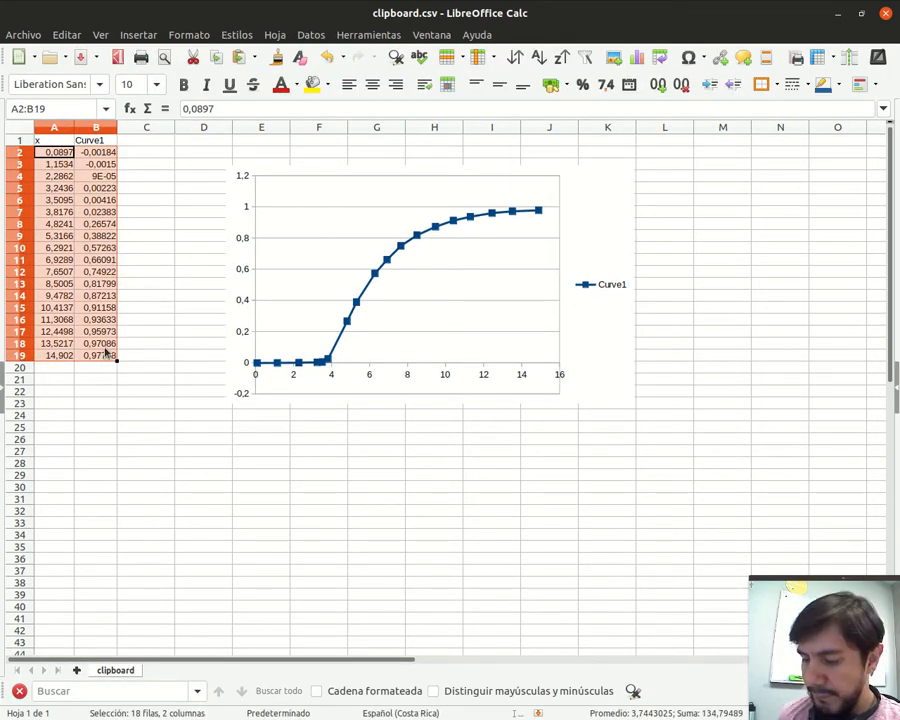
key(ctrl+c)
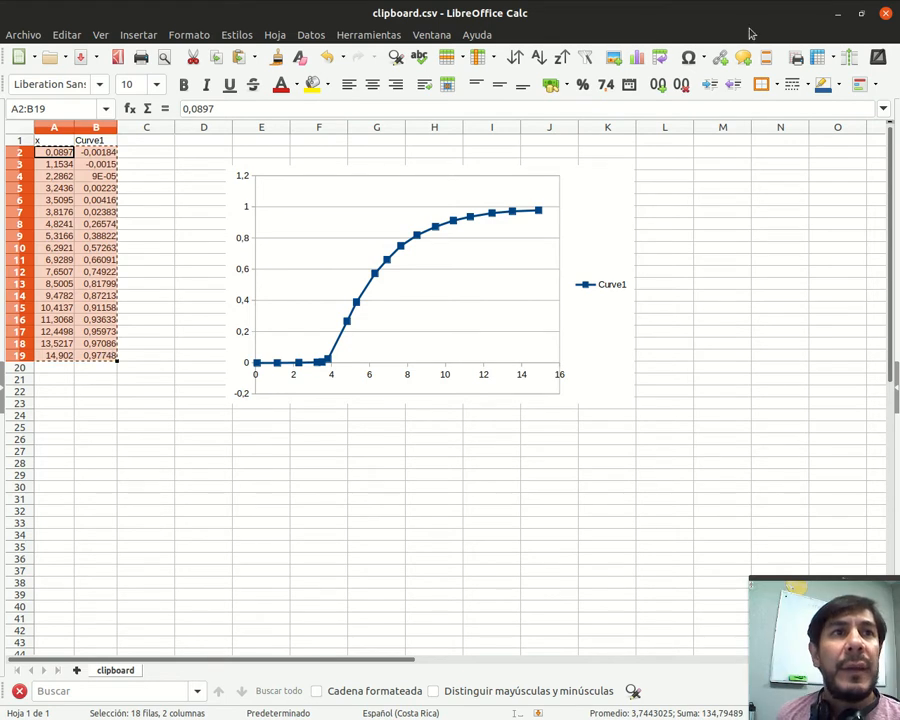
click(885, 14)
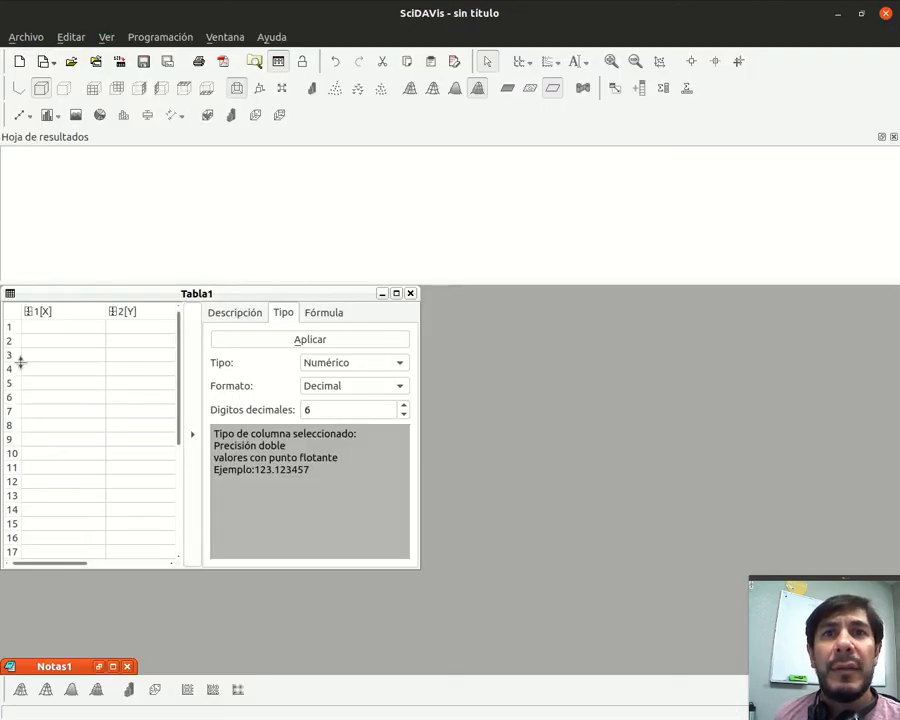
click(56, 325)
key(ctrl+v)
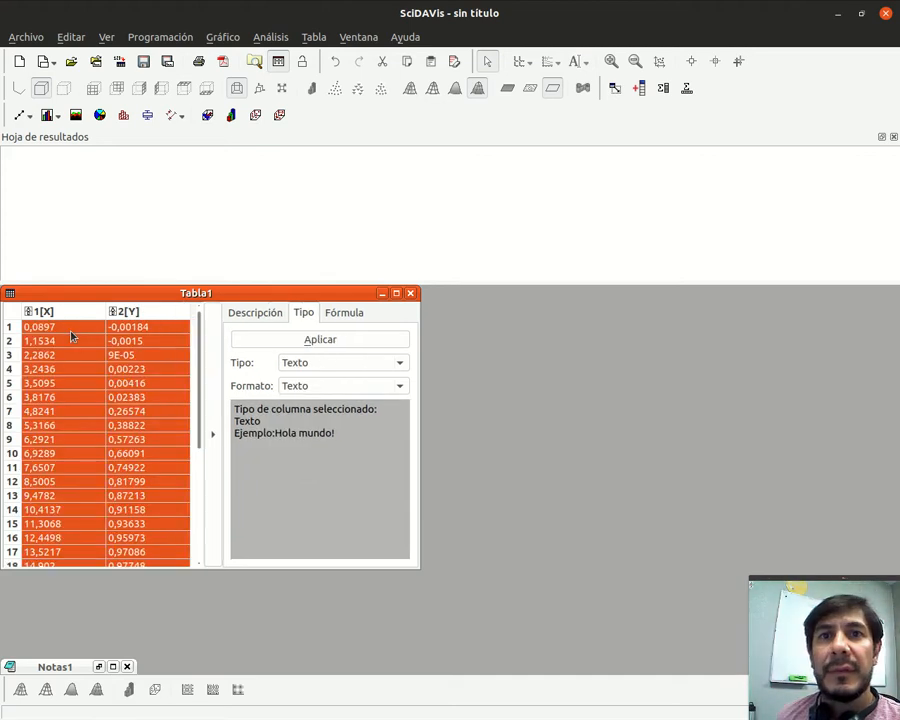
Set both pasted columns of Tabla1 to the numeric type in decimal format with 4 decimal digits.
click(319, 366)
click(324, 344)
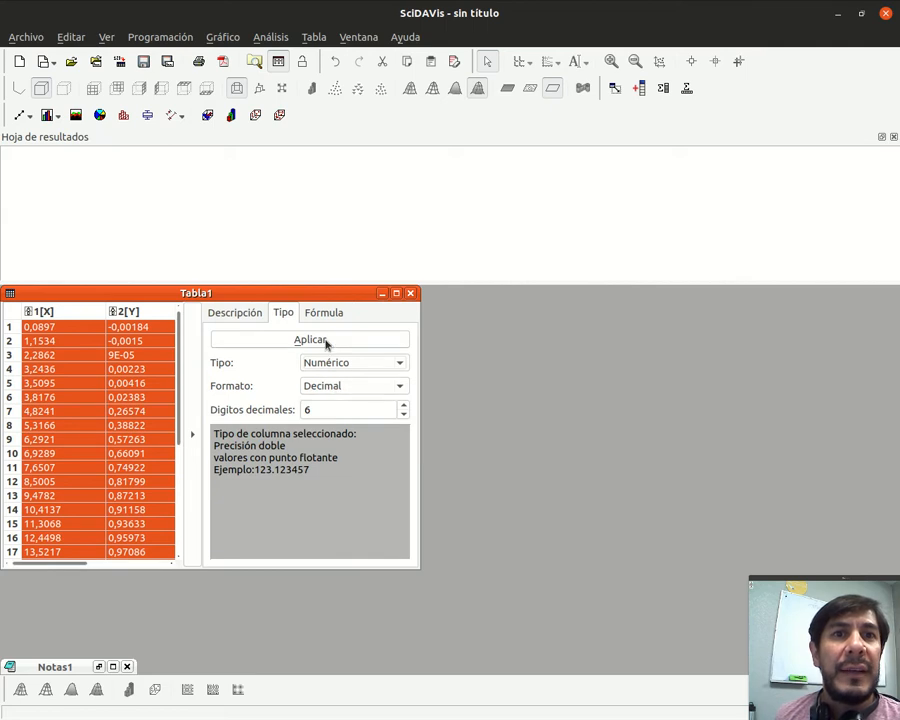
click(327, 341)
scroll(329, 409, down, 1)
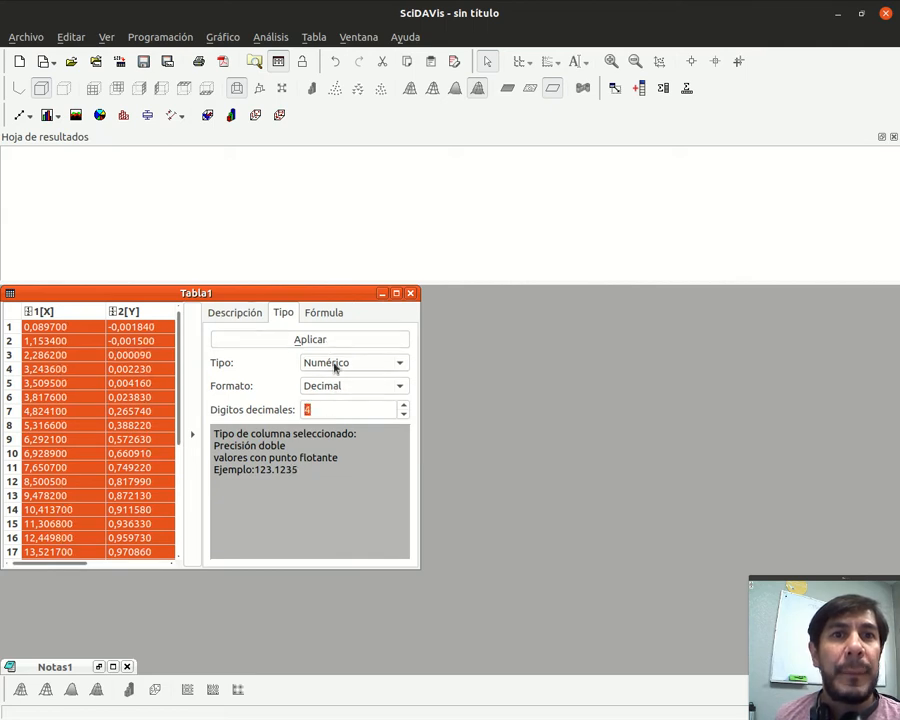
click(355, 341)
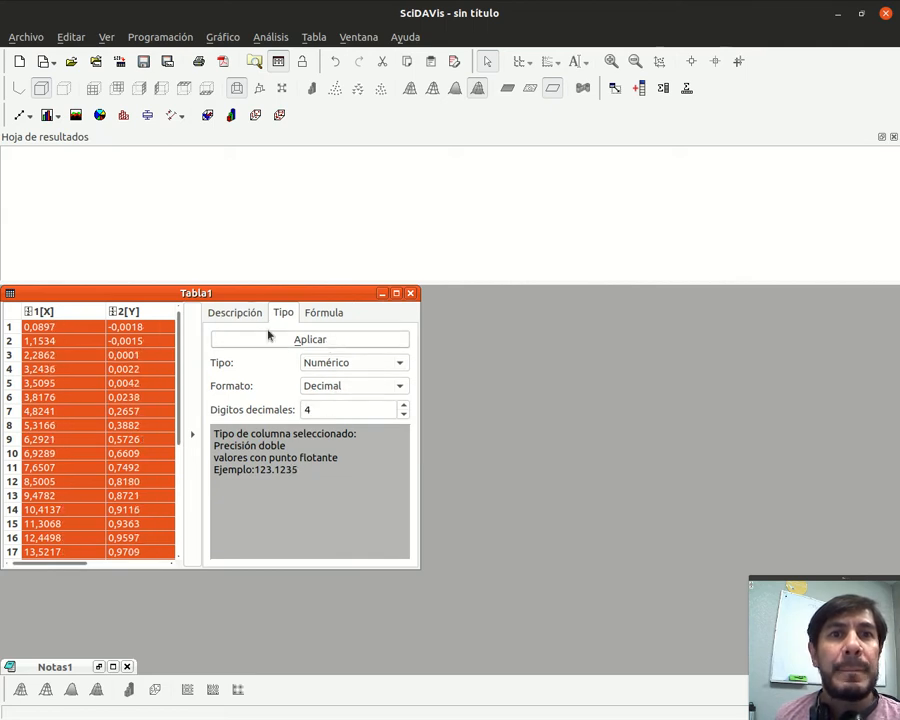
Rename the first column of Tabla1 as t.
click(62, 332)
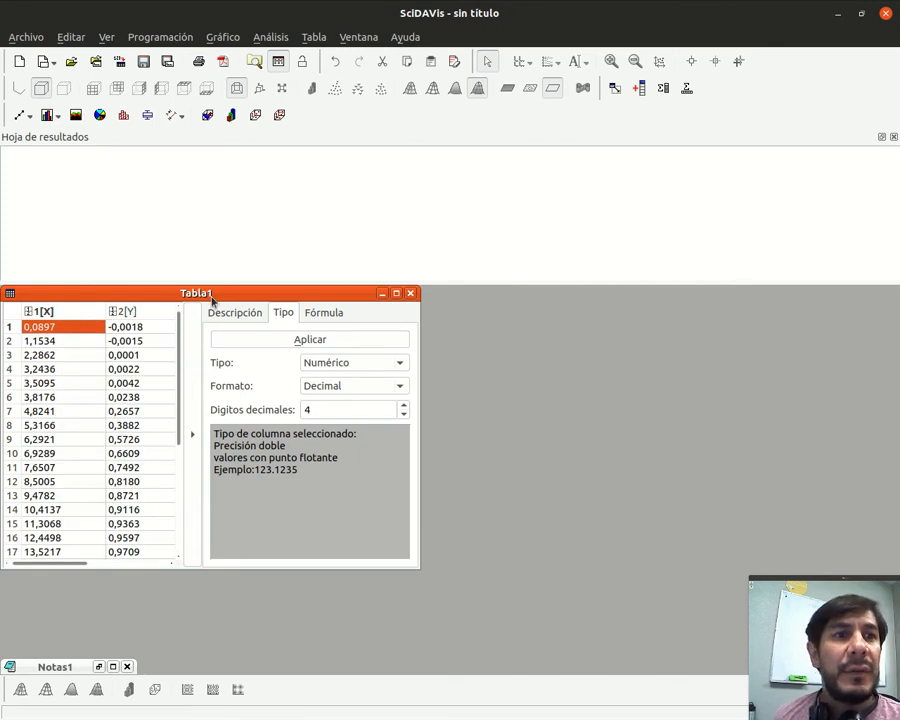
click(50, 312)
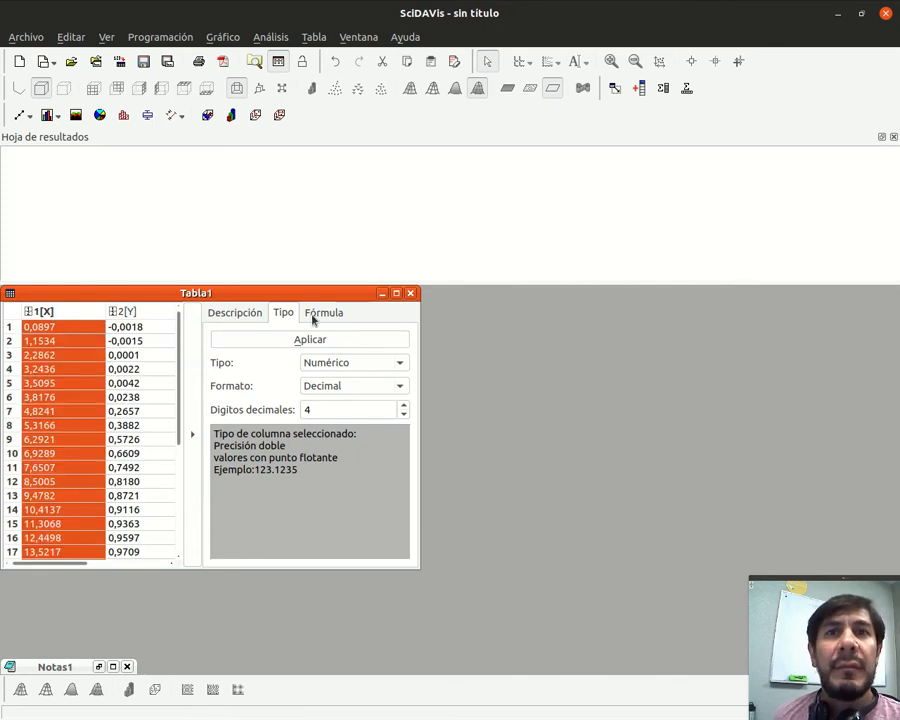
click(250, 313)
drag(320, 374, 243, 364)
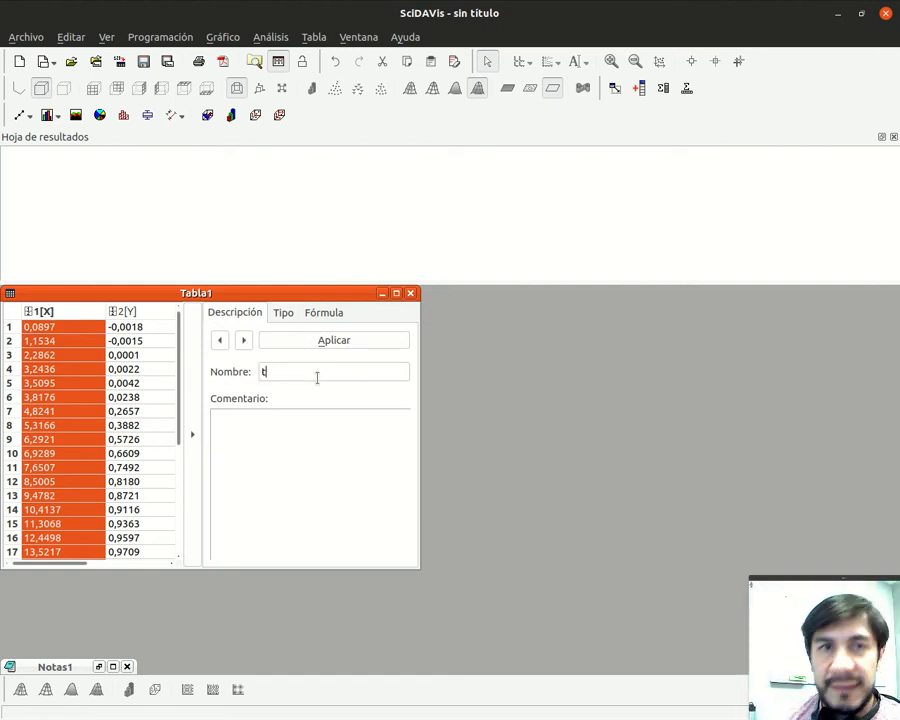
text(t)
click(316, 341)
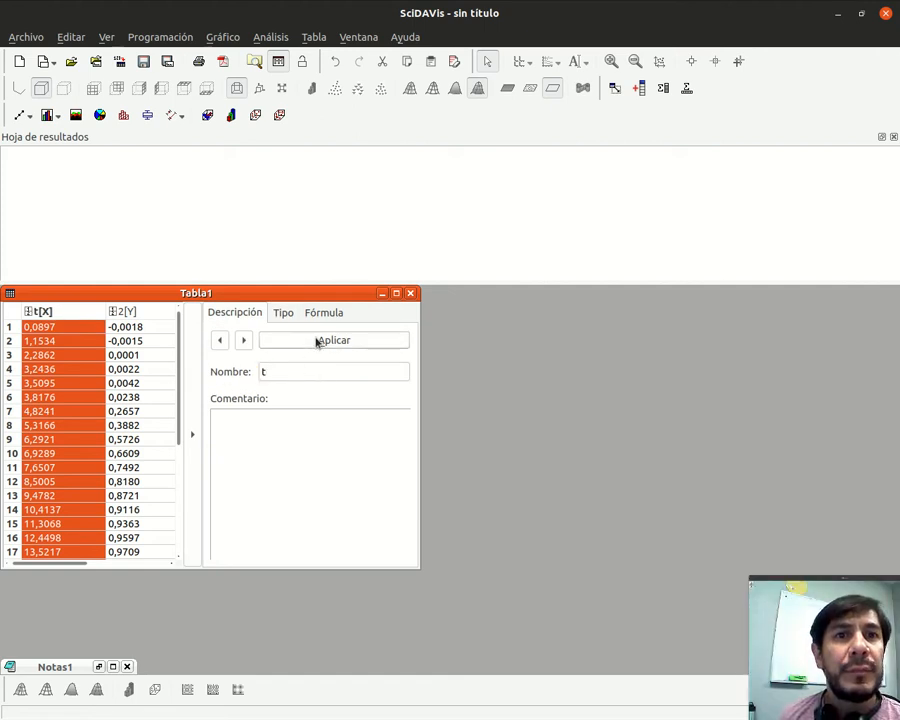
Rename the second column of Tabla1 as c/c0 and widen the table window to show both columns fully.
click(145, 313)
drag(297, 377, 222, 369)
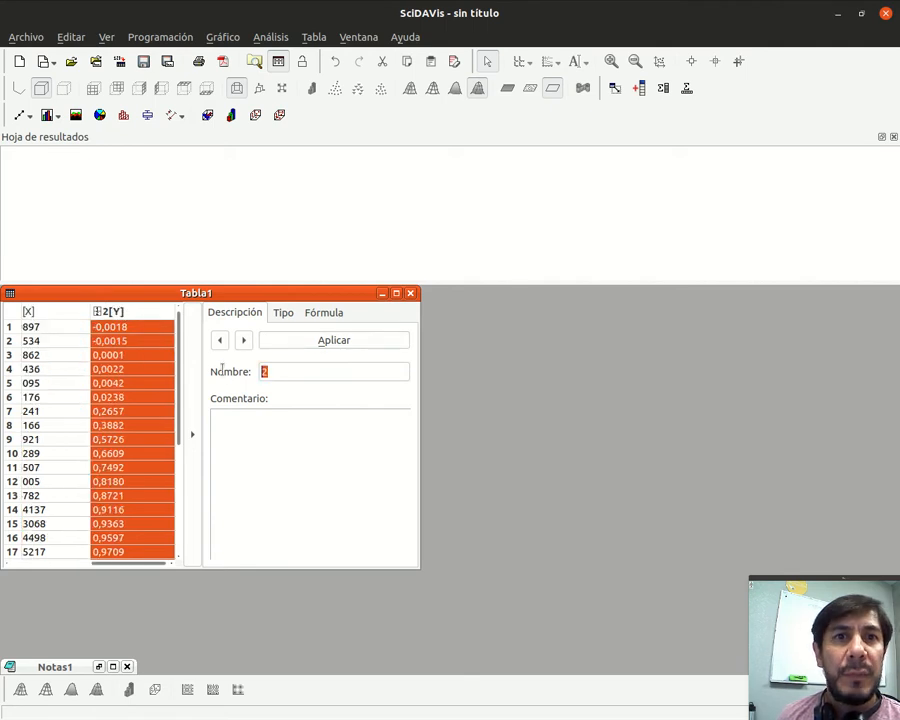
text(c/c0)
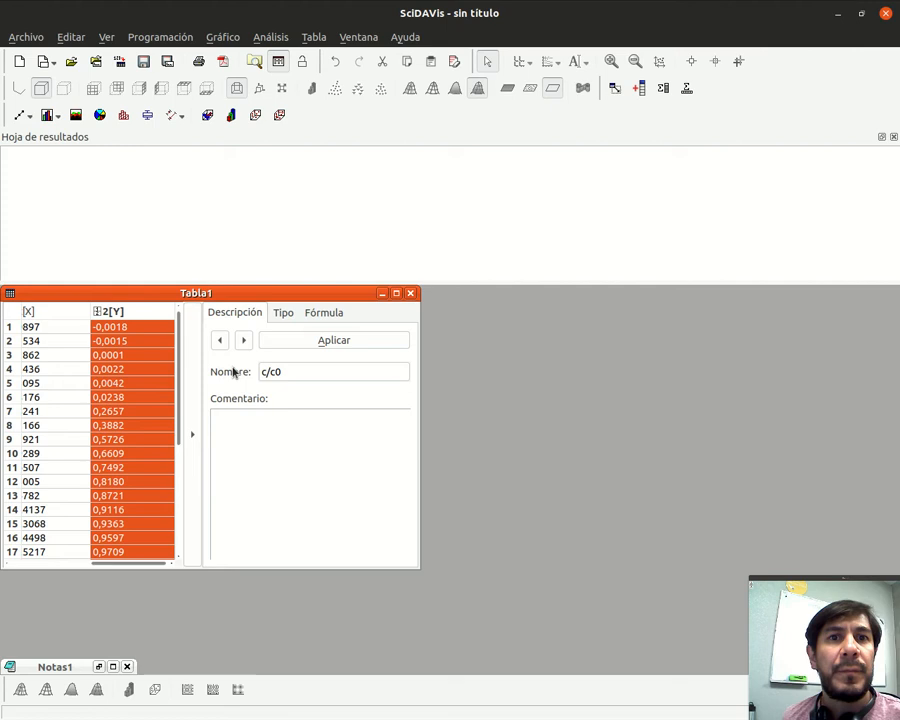
click(333, 341)
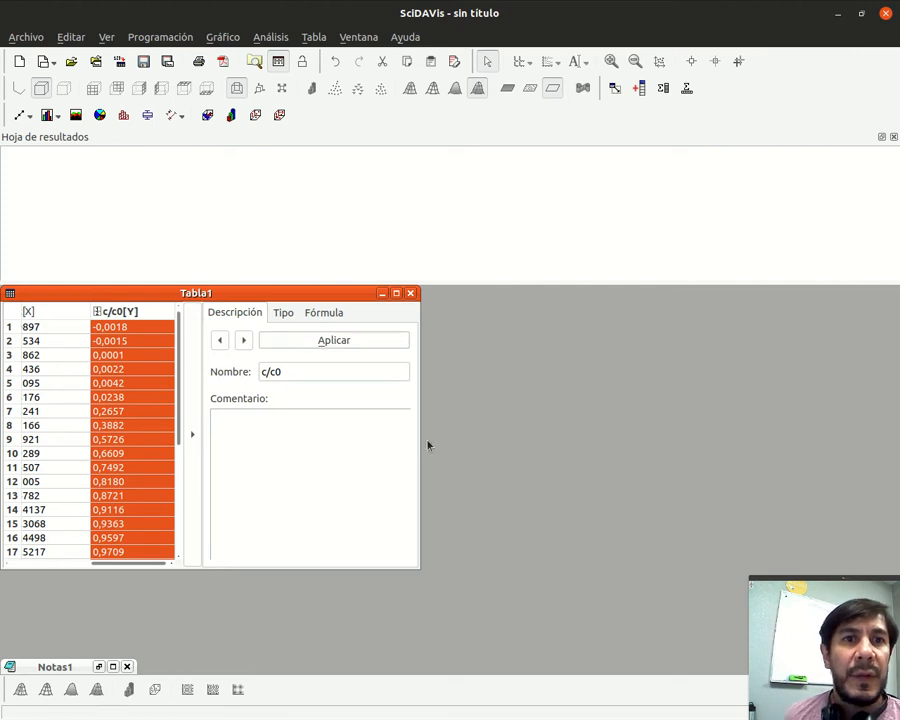
drag(421, 440, 595, 450)
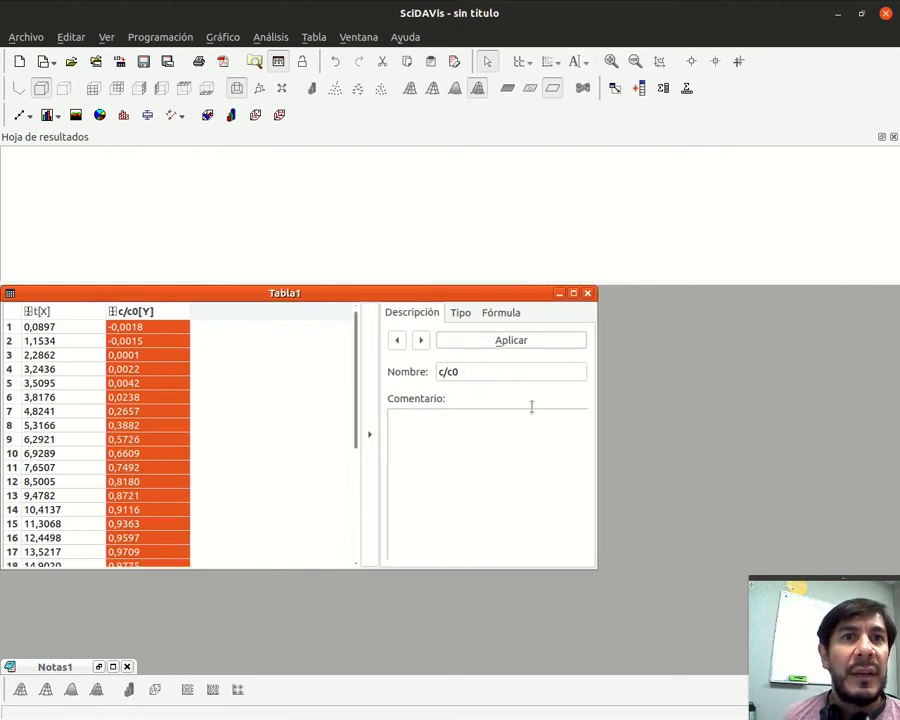
Plot the c/c0 column against t with lines and symbols, move the graph beside the table, and delete it after viewing.
click(24, 117)
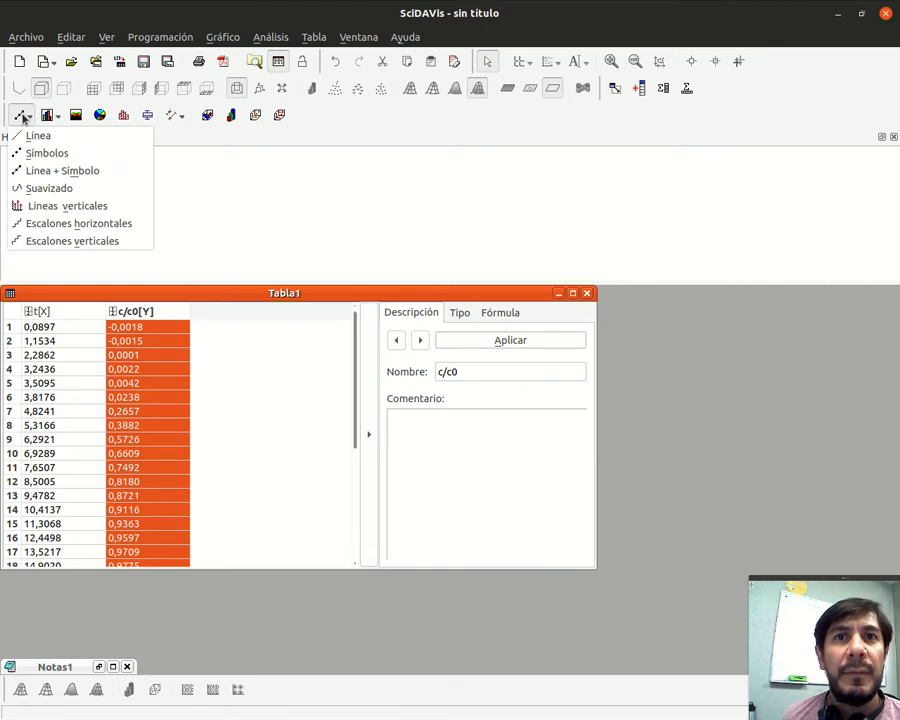
click(60, 171)
drag(700, 404, 550, 322)
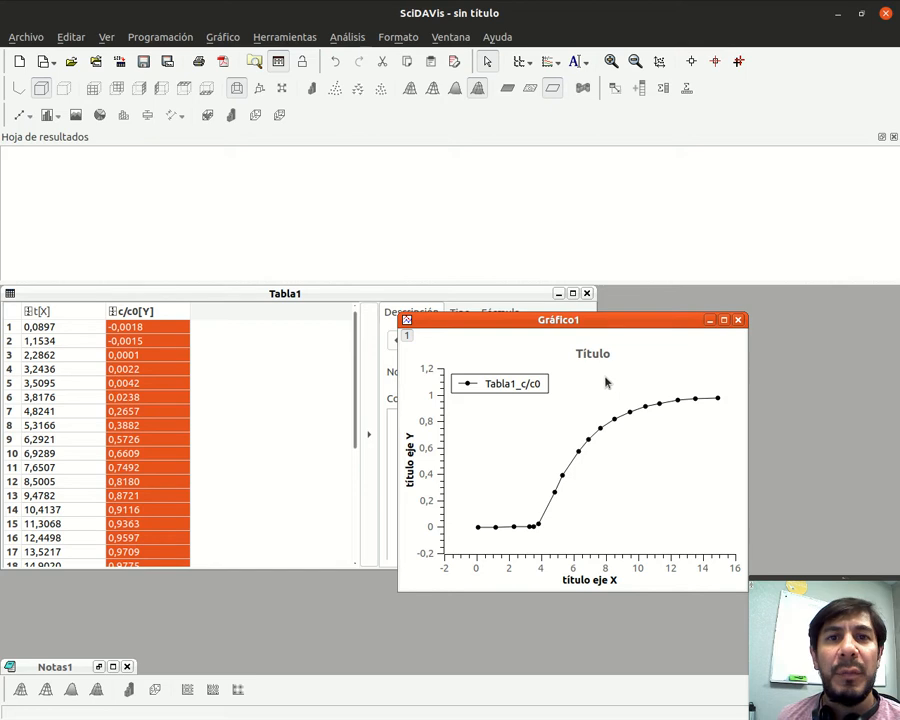
click(740, 322)
click(393, 394)
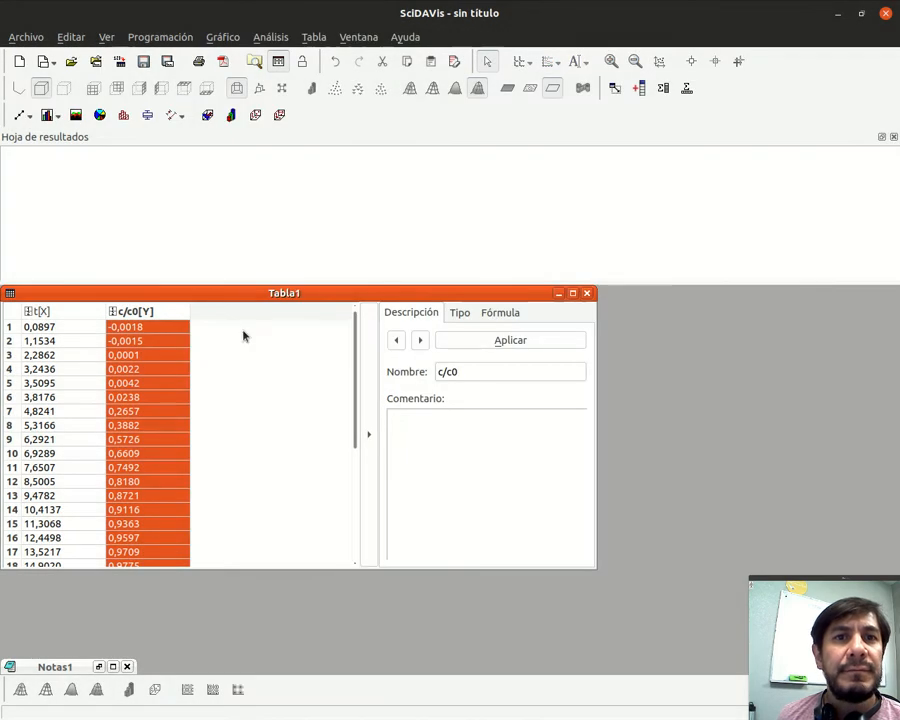
Add a column after c/c0 in Tabla1 and name it 1-c/c0.
click(175, 342)
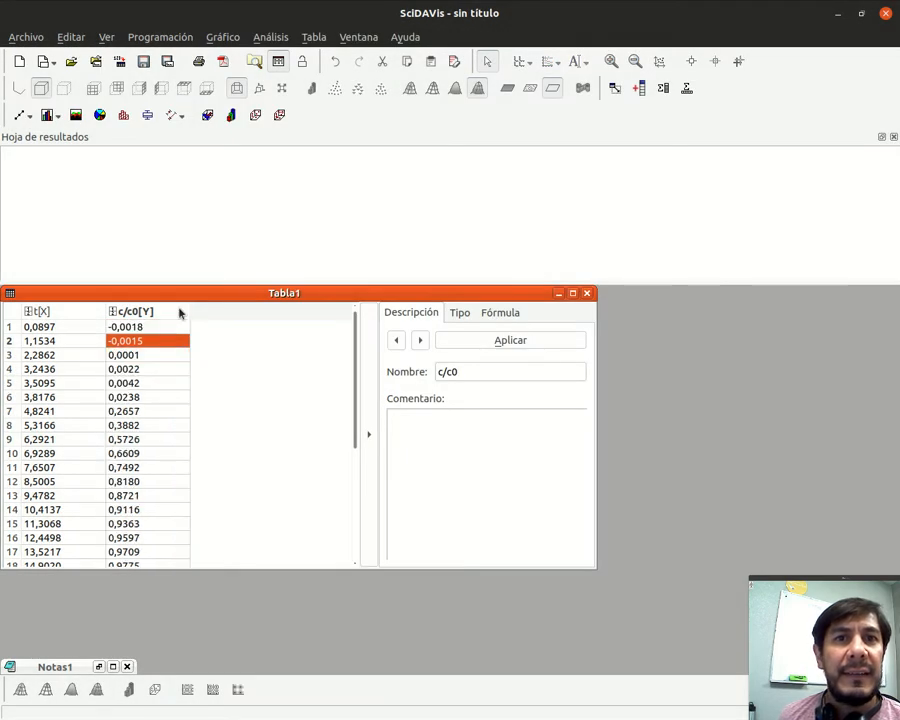
click(167, 327)
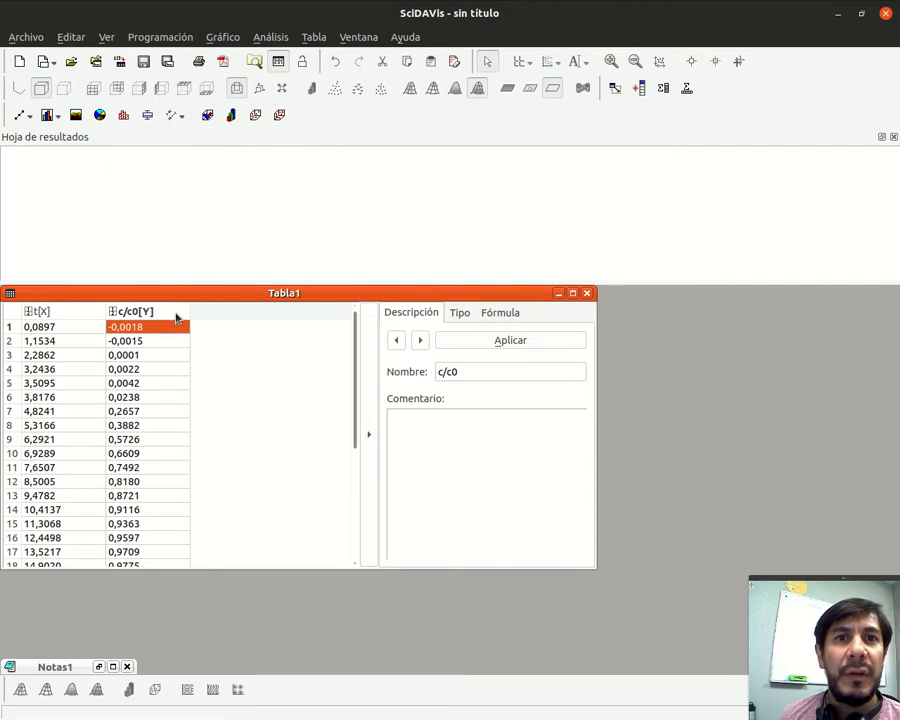
right_click(175, 313)
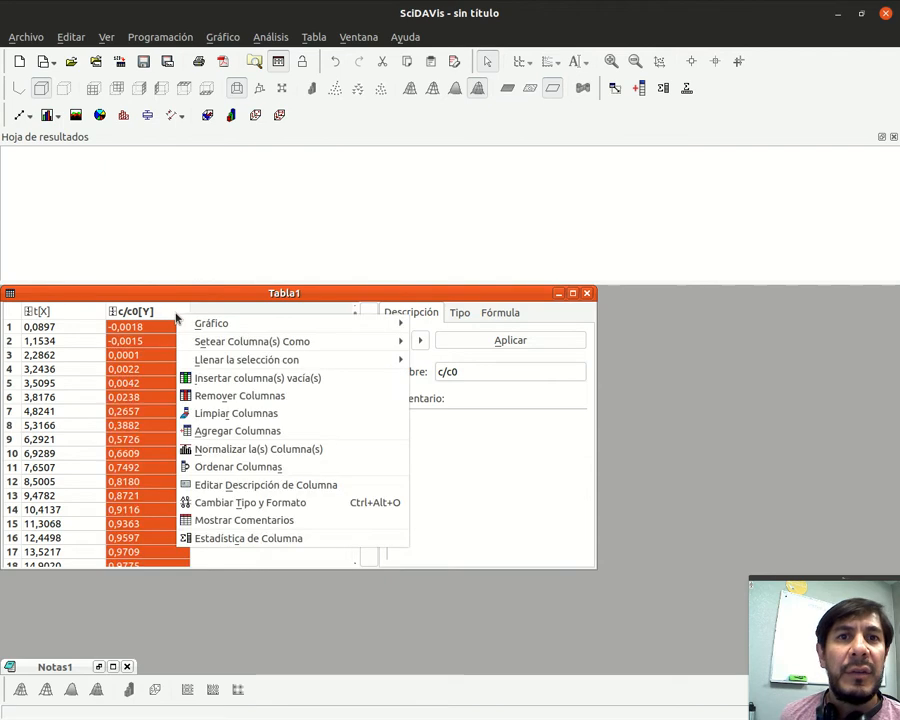
click(228, 431)
click(224, 312)
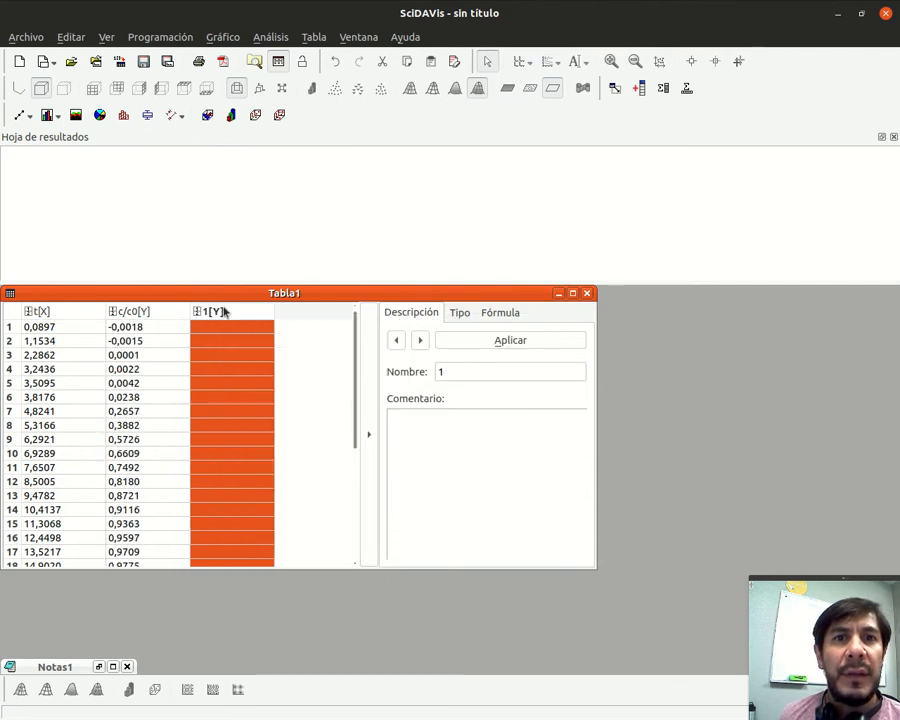
click(535, 379)
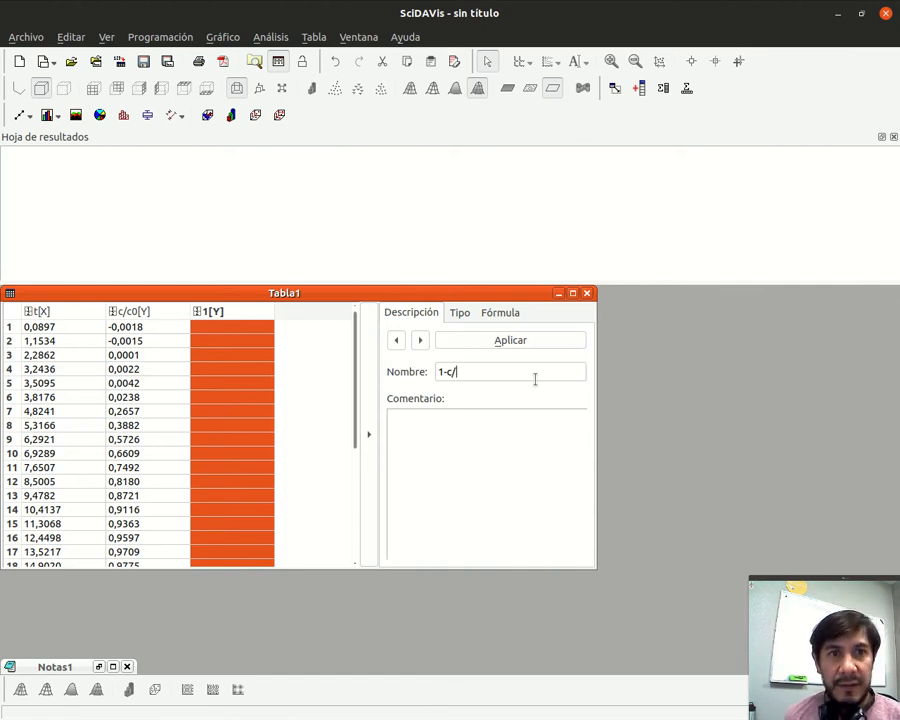
click(533, 342)
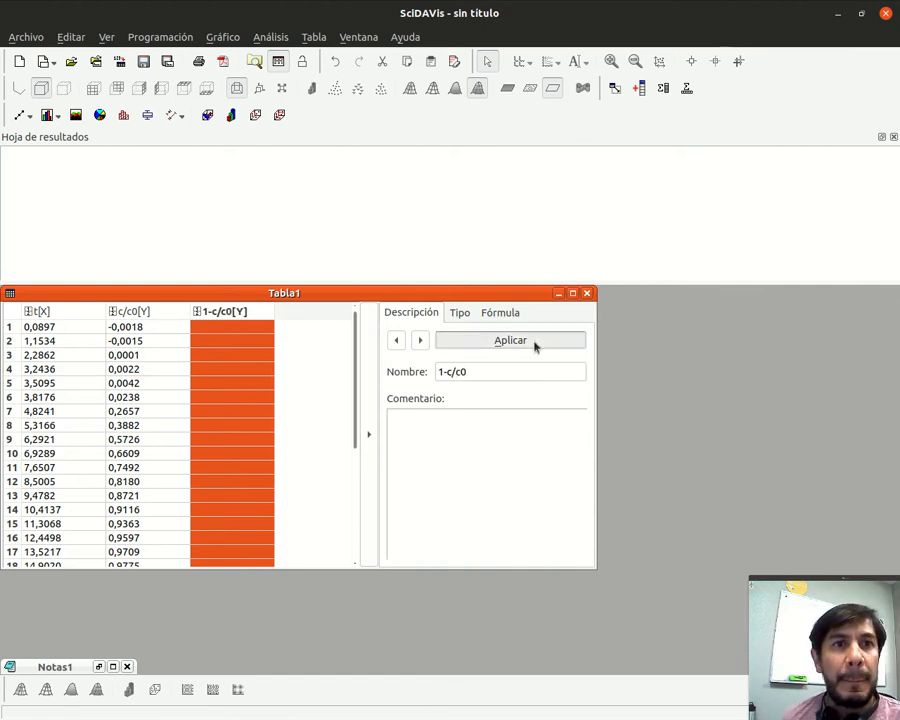
Insert an empty row above the first data row and enter 0 for both t and c/c0 in it.
click(241, 330)
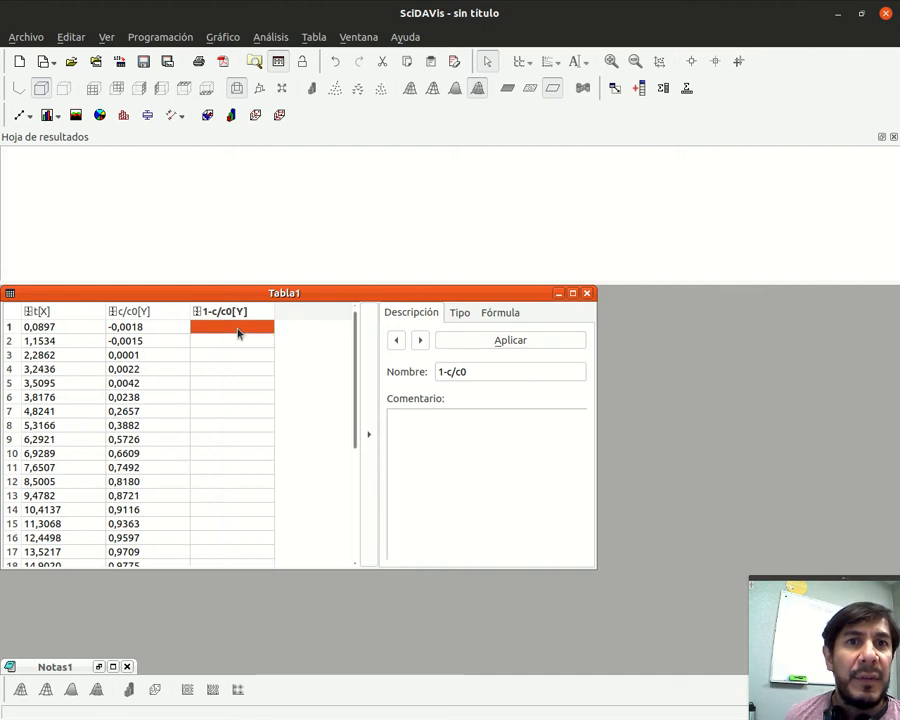
click(48, 327)
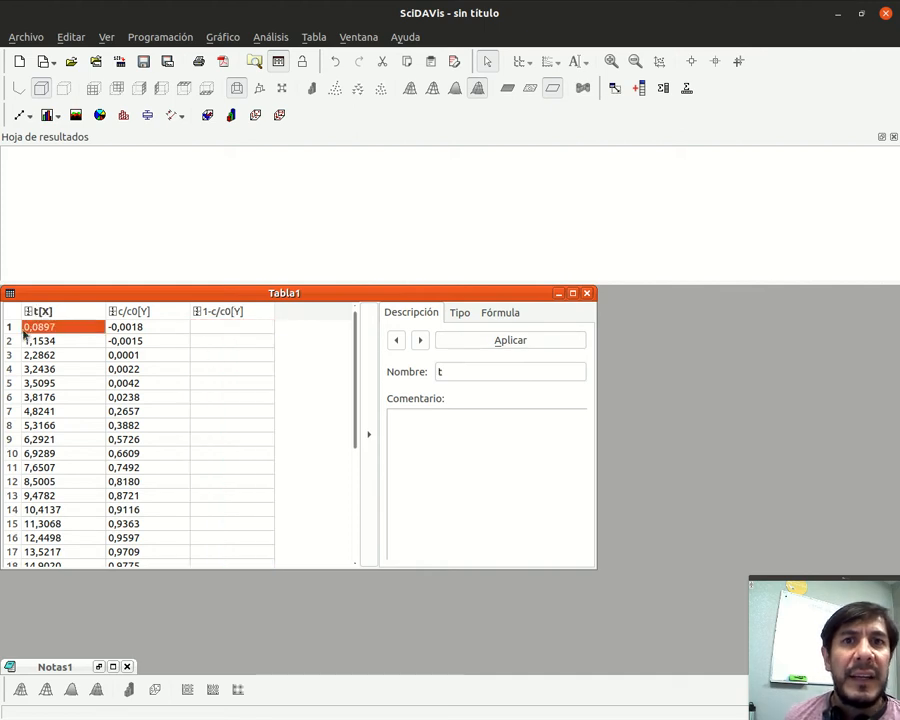
right_click(17, 327)
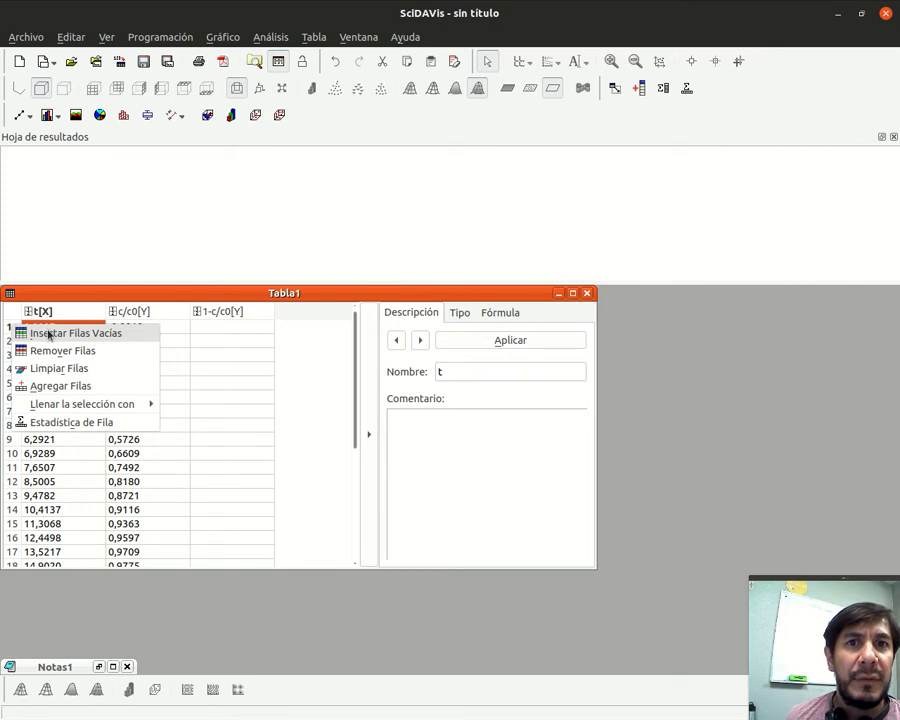
click(48, 334)
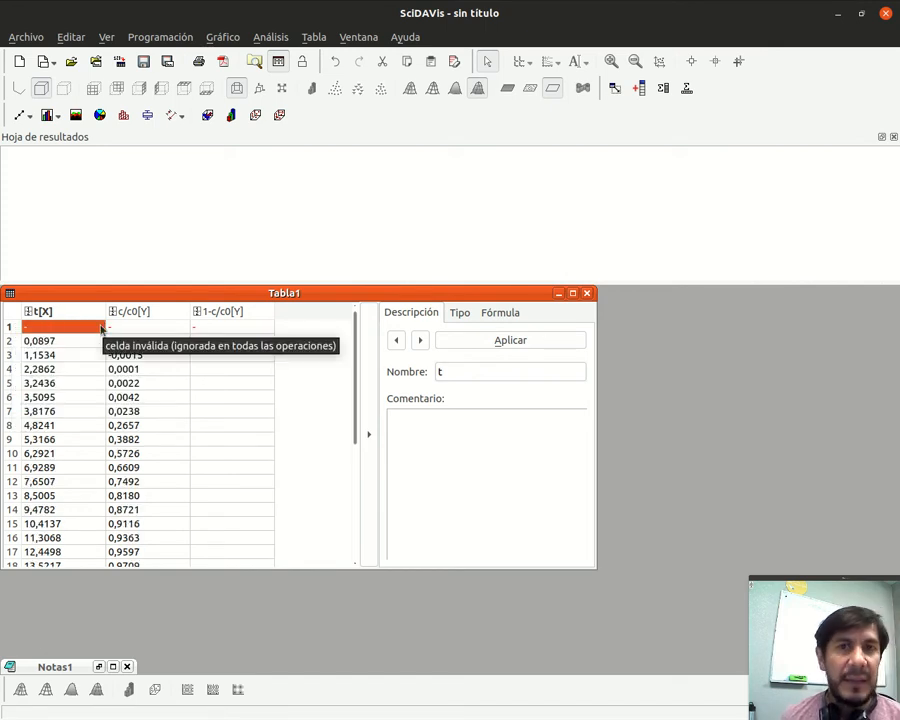
text(0)
key(Return)
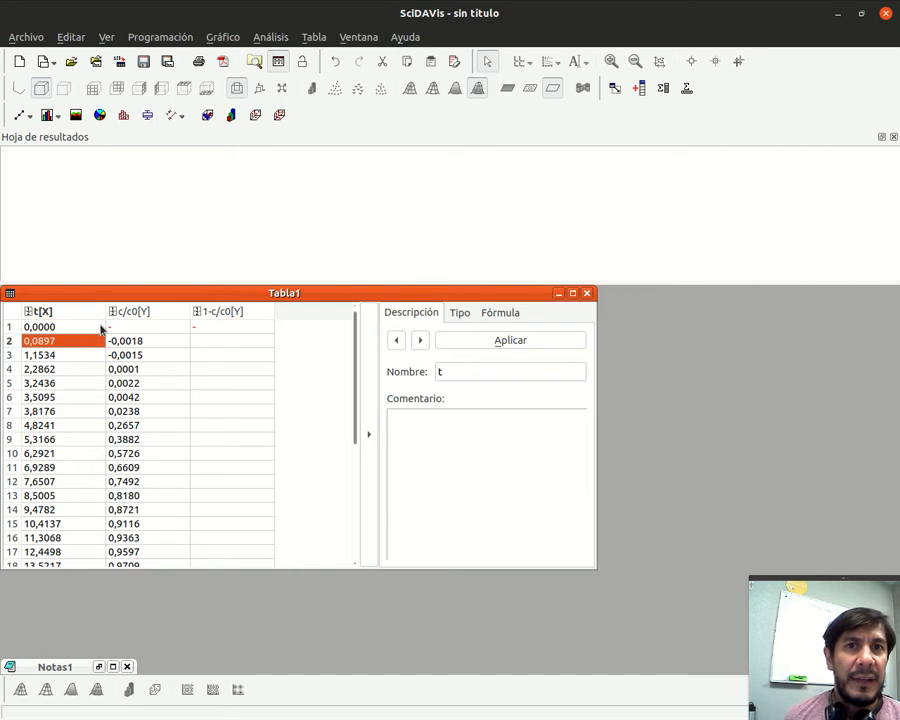
key(Up)
key(Right)
text(0)
key(Return)
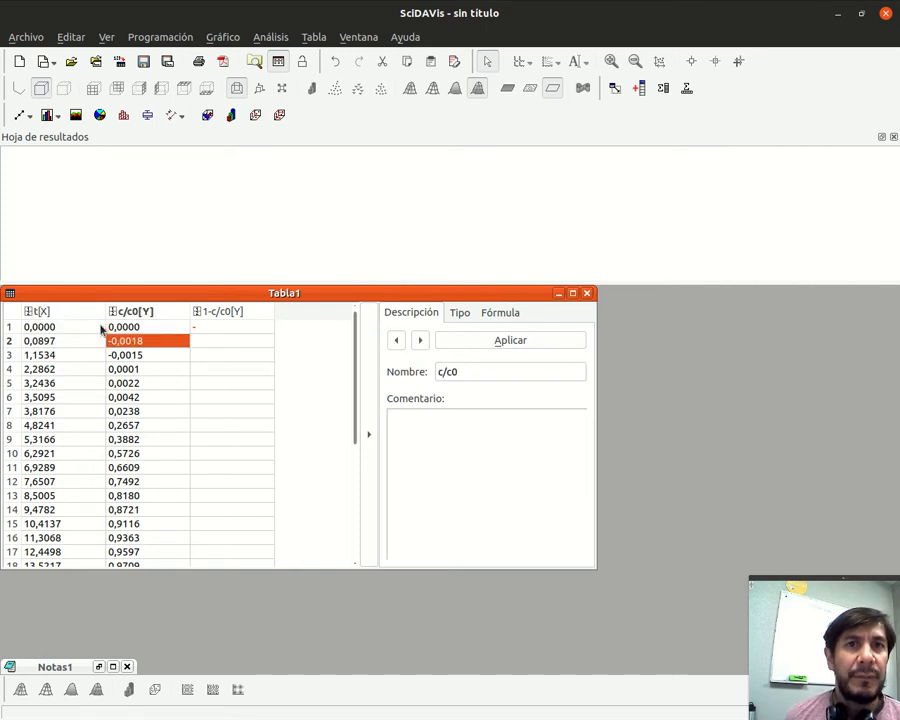
Replace the negative c/c0 values in rows 2 and 3 with 0 and check the rest of the column.
text(0)
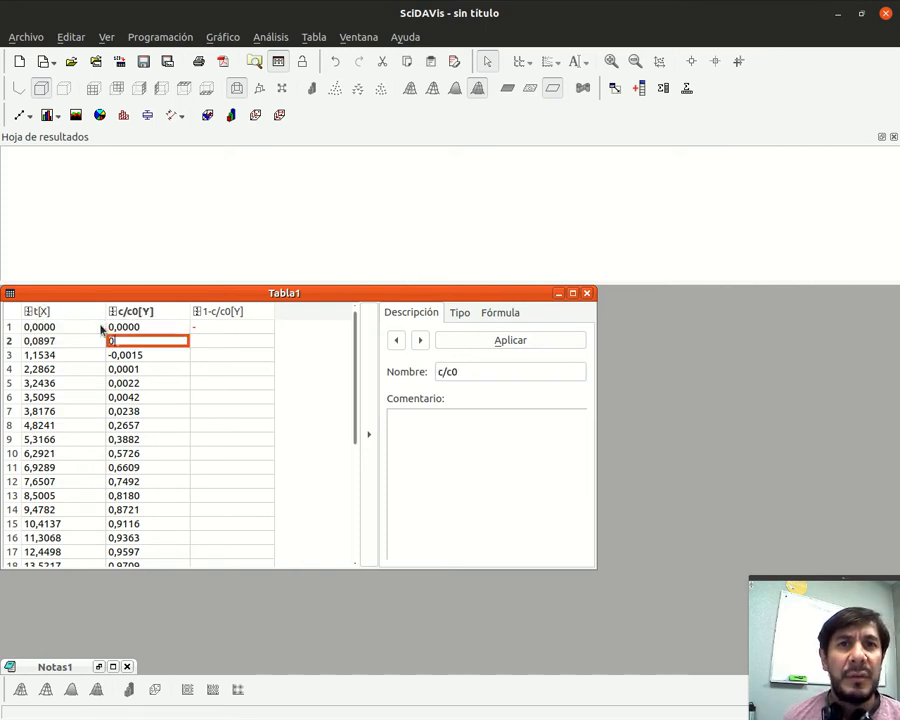
key(Return)
text(0)
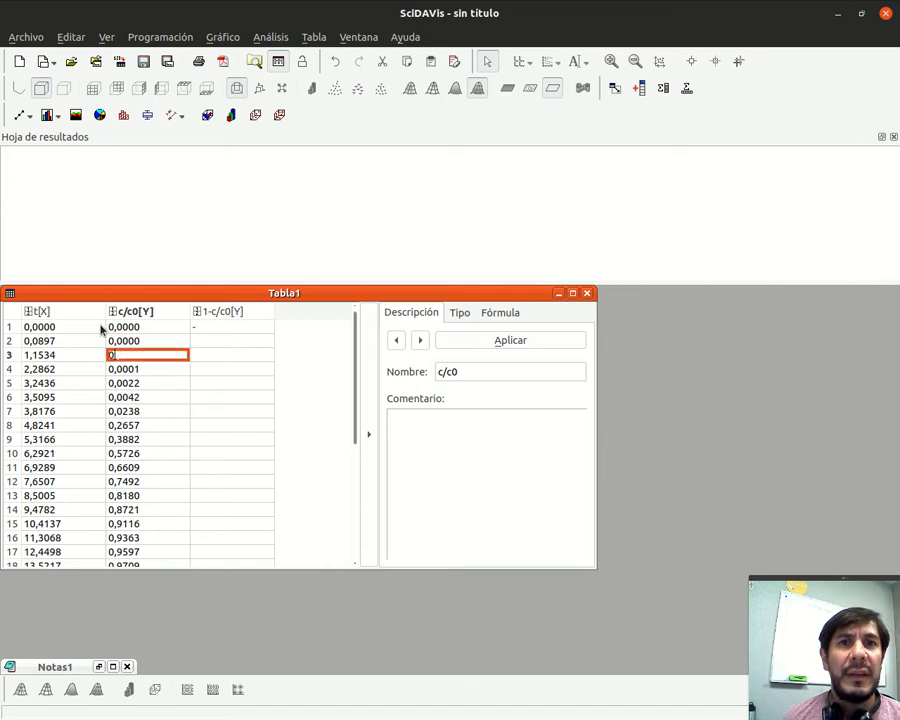
key(Return)
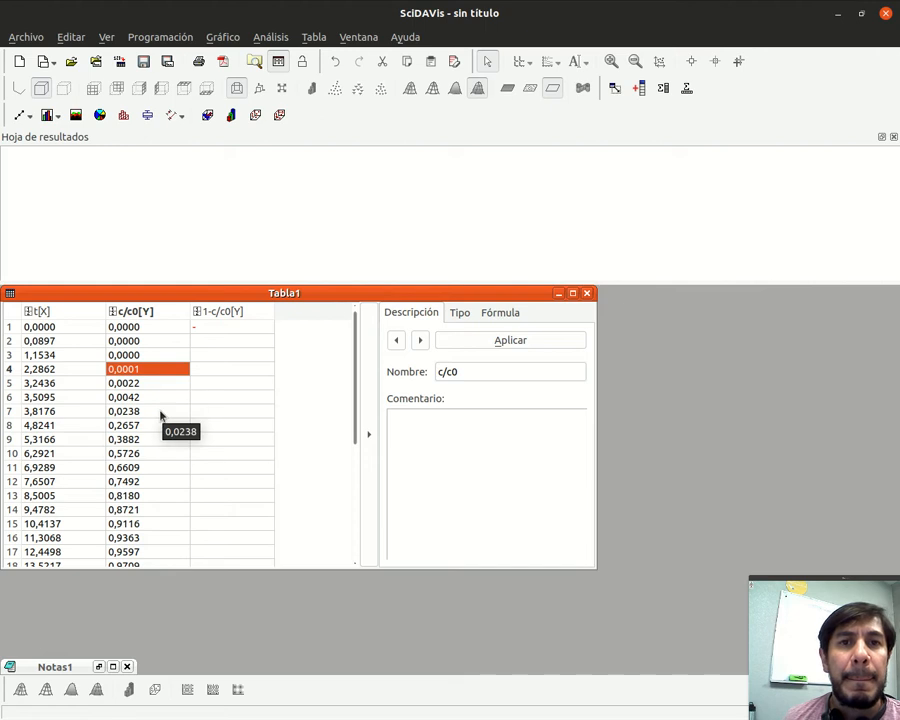
scroll(160, 414, down, 3)
scroll(160, 414, up, 3)
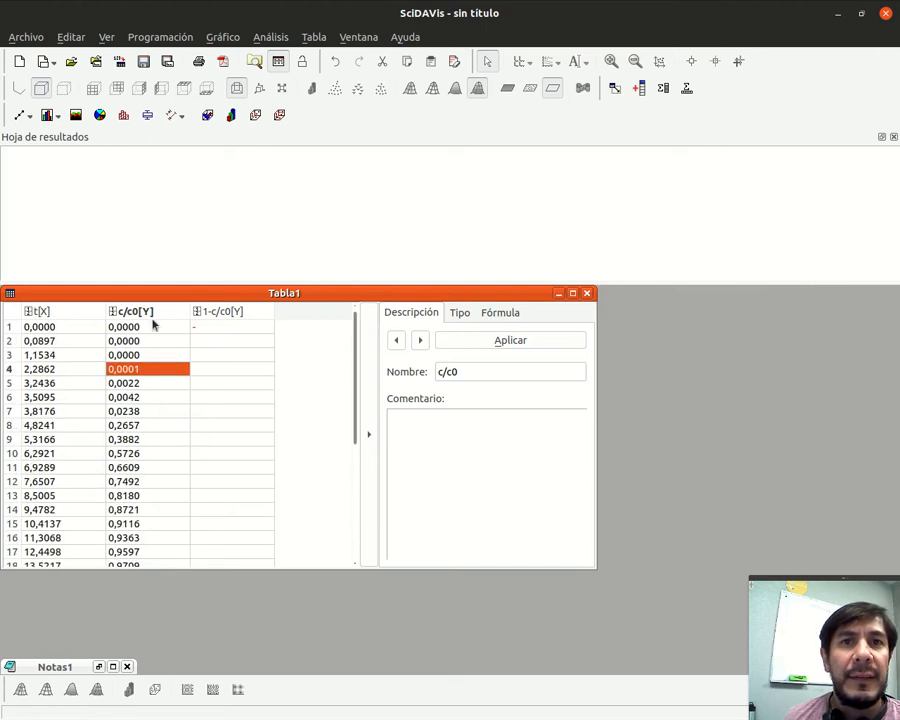
Fill the entire 1-c/c0 column with the formula 1-col("c/c0").
click(217, 327)
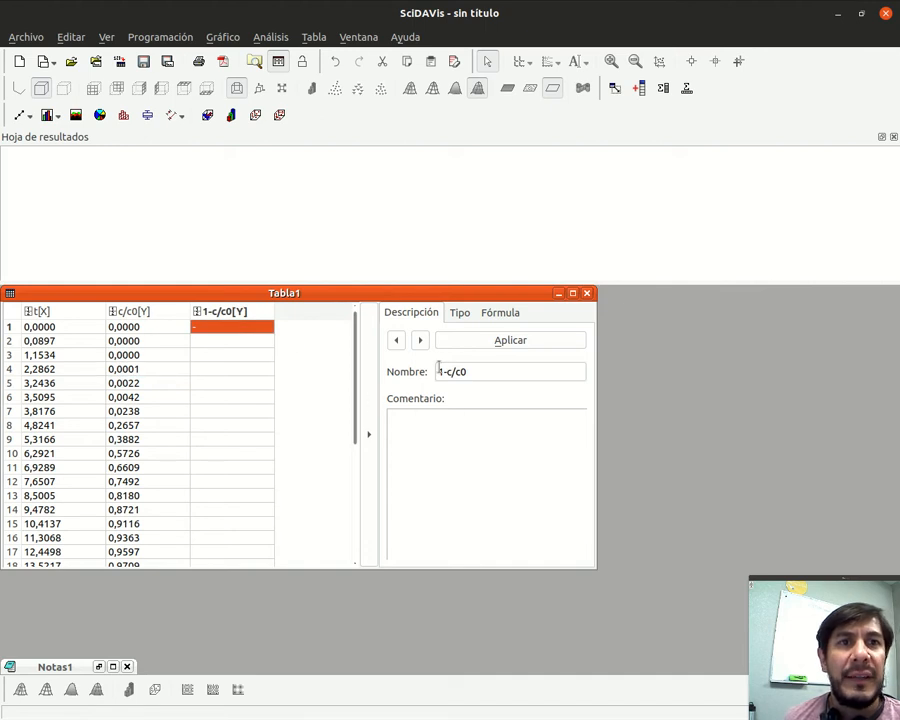
click(501, 313)
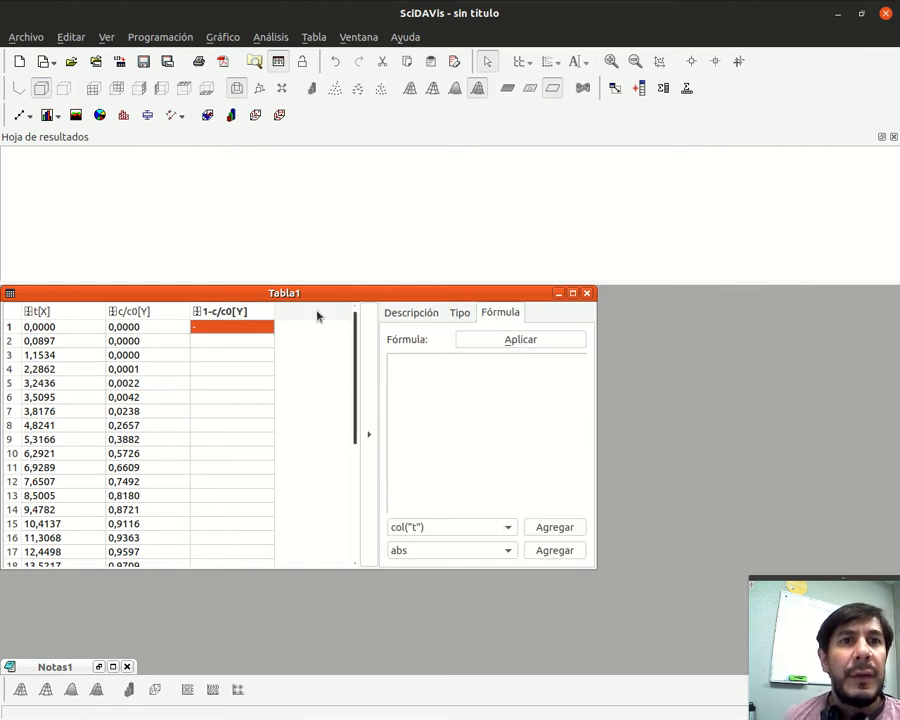
click(226, 311)
click(448, 370)
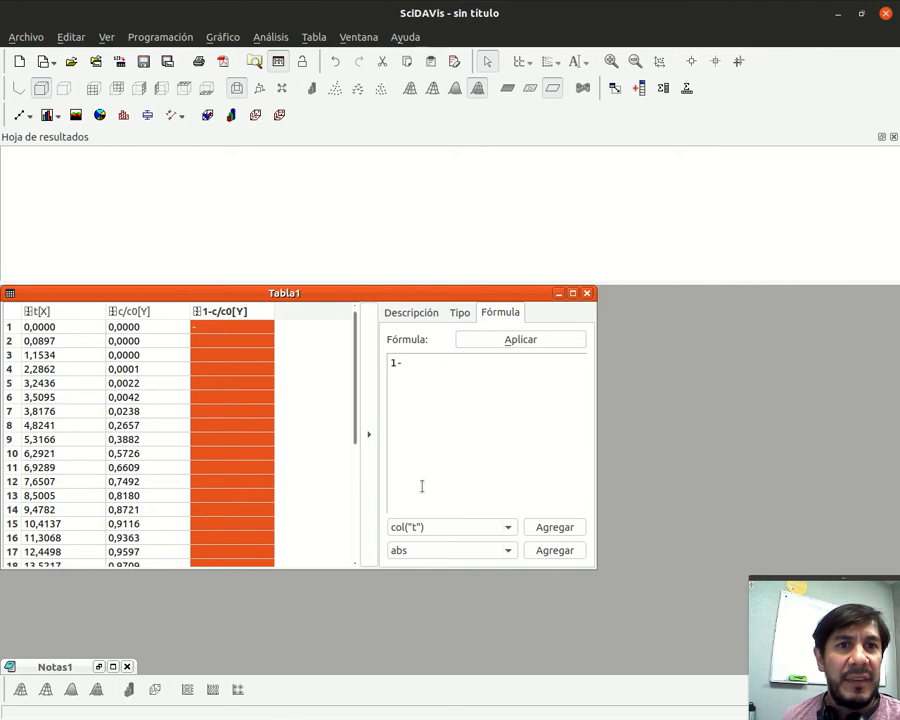
click(436, 527)
click(427, 547)
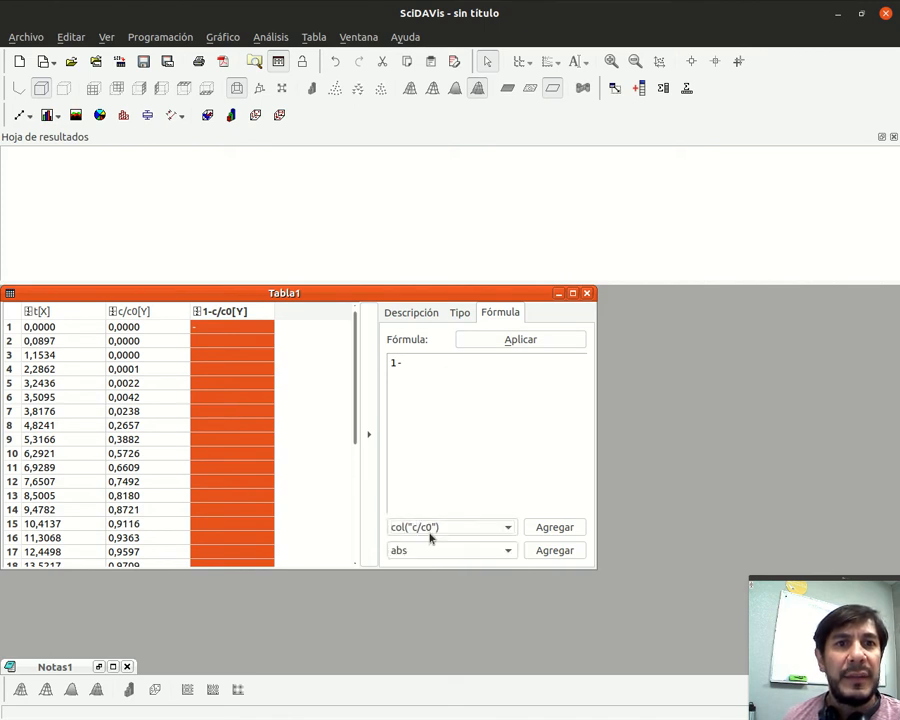
click(554, 527)
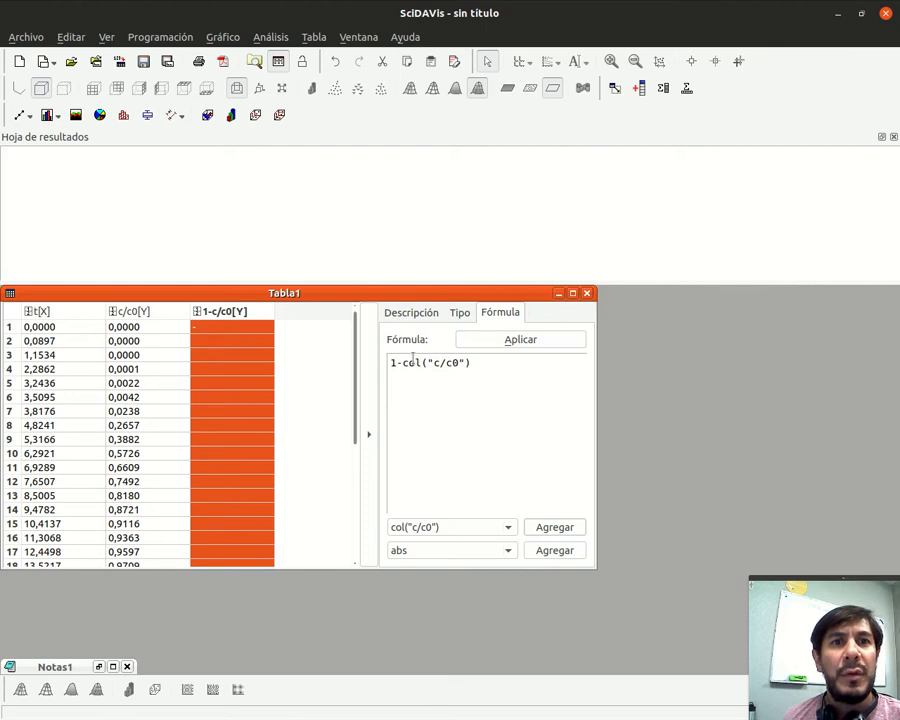
click(506, 339)
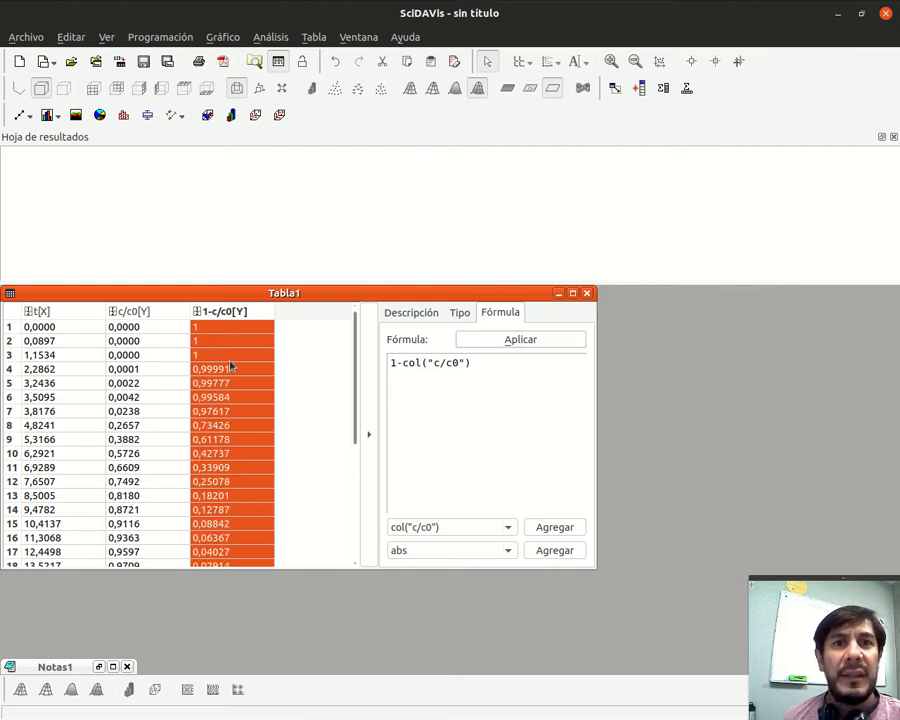
Plot the 1-c/c0 column against t with symbols only, move the graph beside the table and its legend clear of the points.
click(18, 115)
click(36, 156)
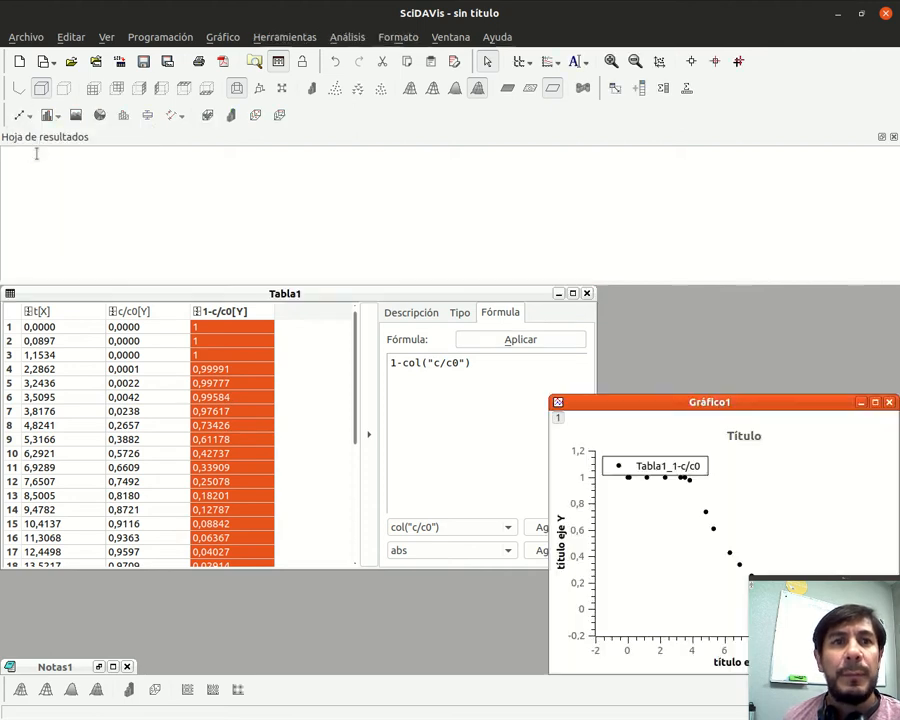
drag(720, 404, 496, 305)
click(463, 365)
drag(461, 363, 576, 405)
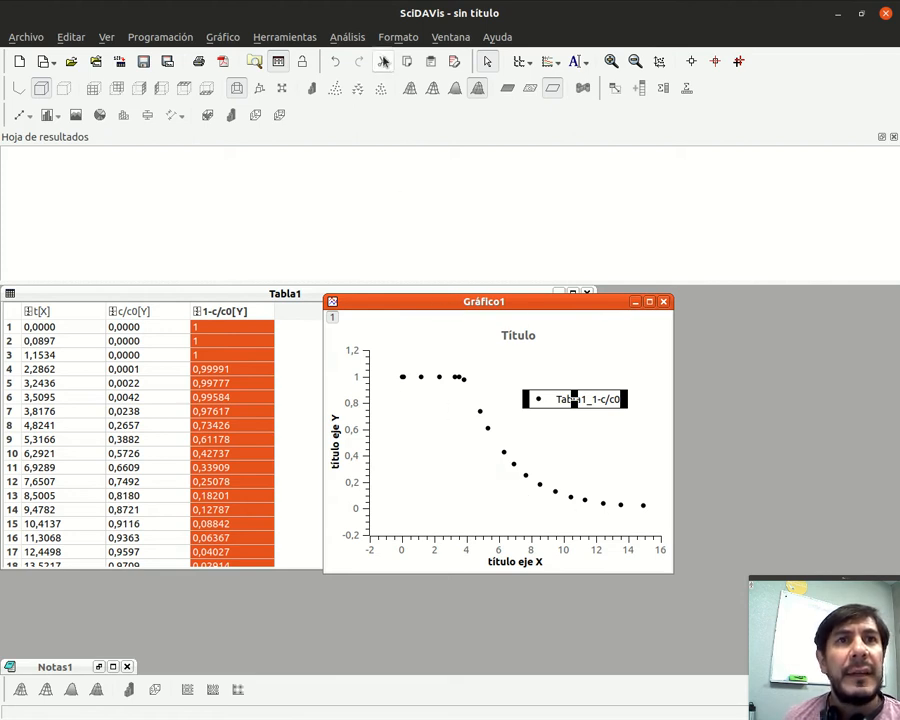
Integrate the plotted 1-c/c0 curve numerically and enter 6.6 min as t_ideal in the notes.
click(348, 38)
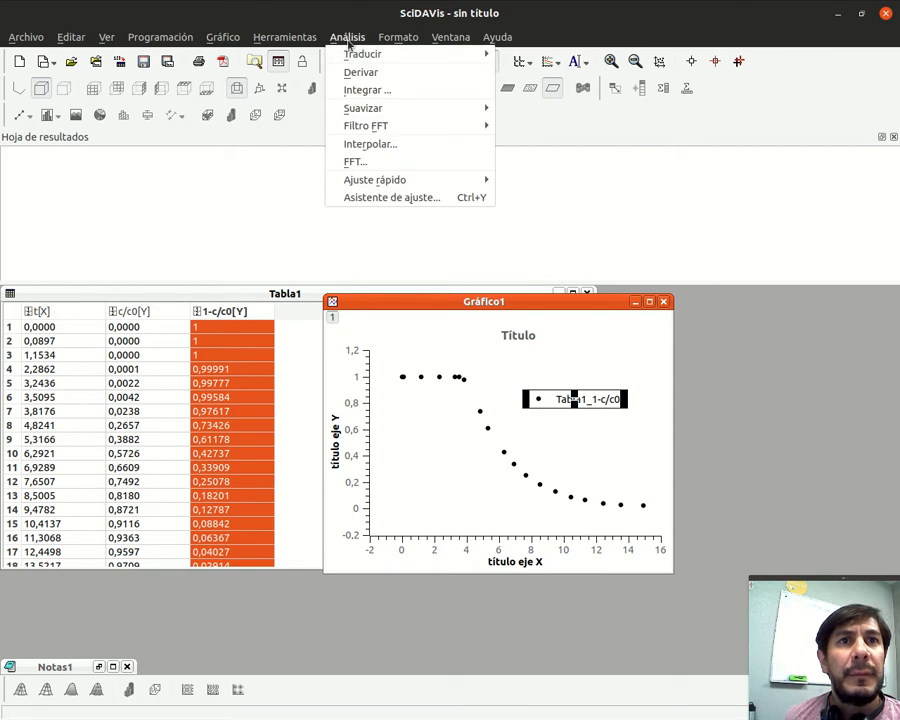
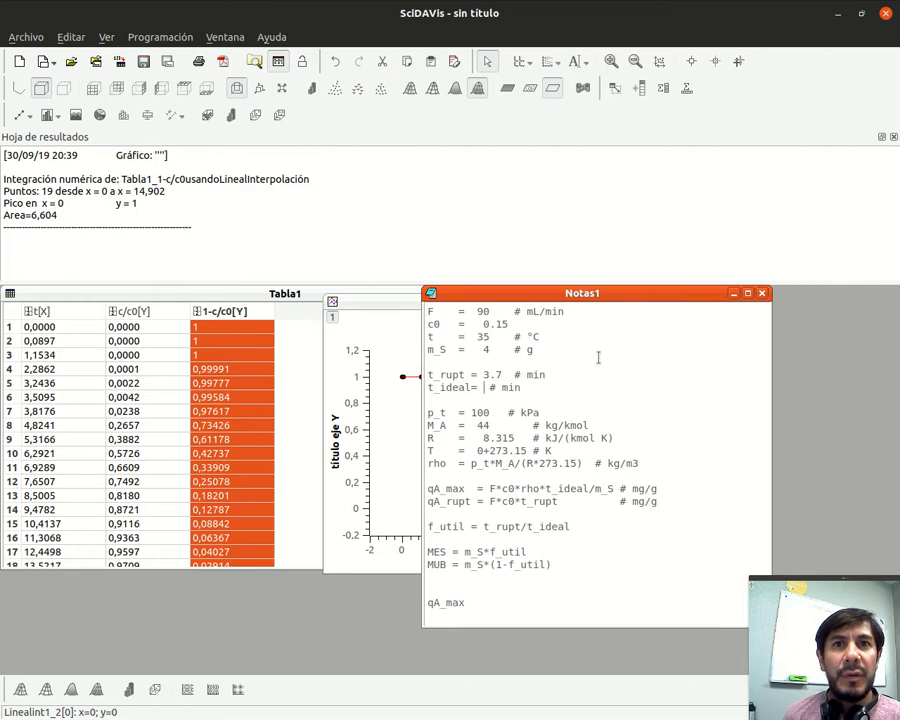
text(6.6)
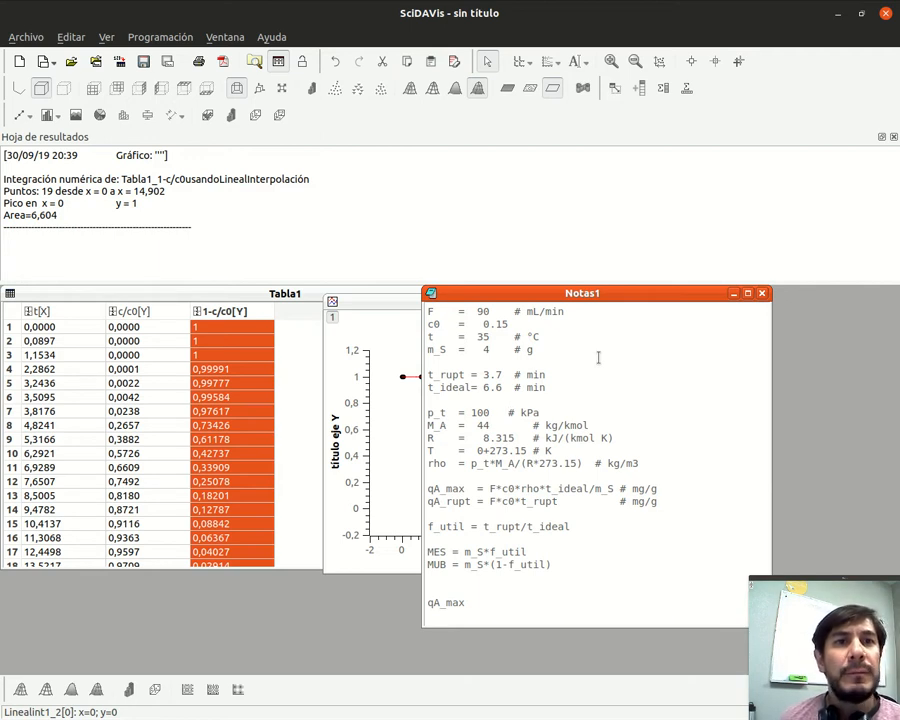
click(474, 311)
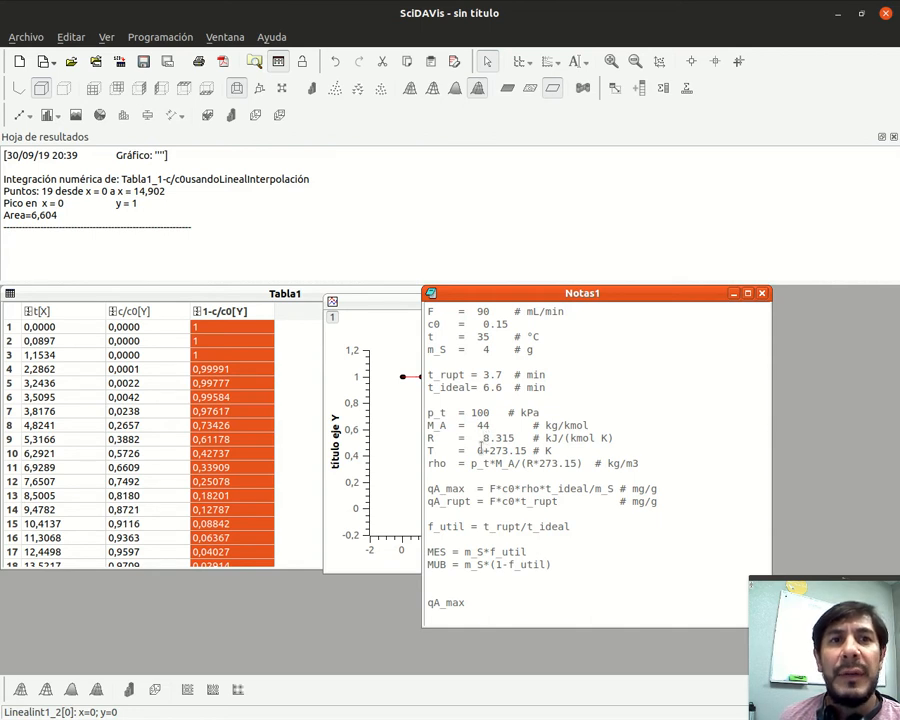
Replace the fixed 273.15 in the notes' rho formula with the variable T.
click(476, 451)
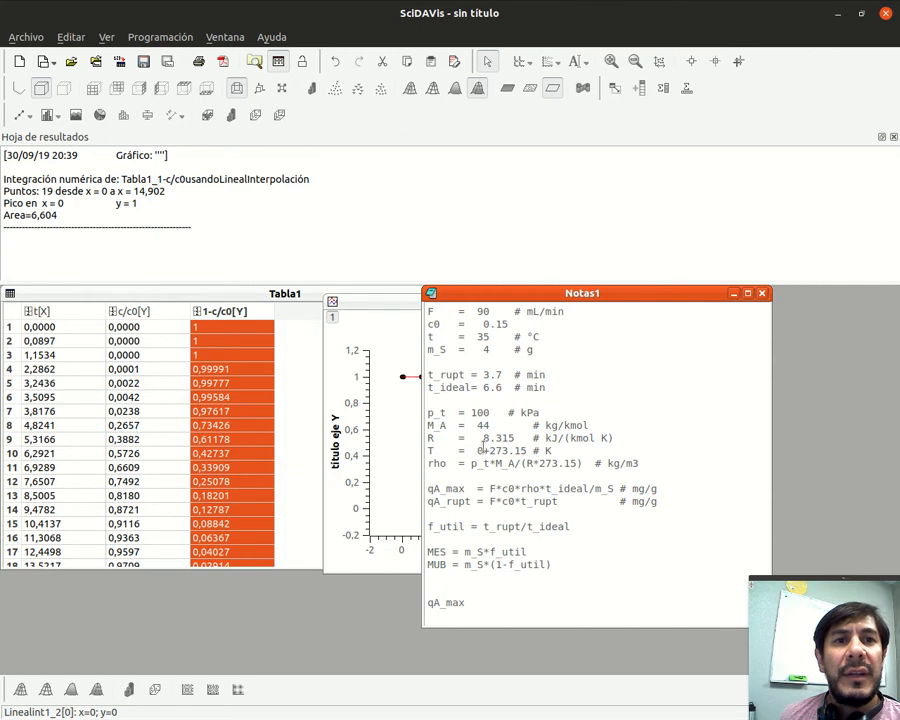
click(485, 452)
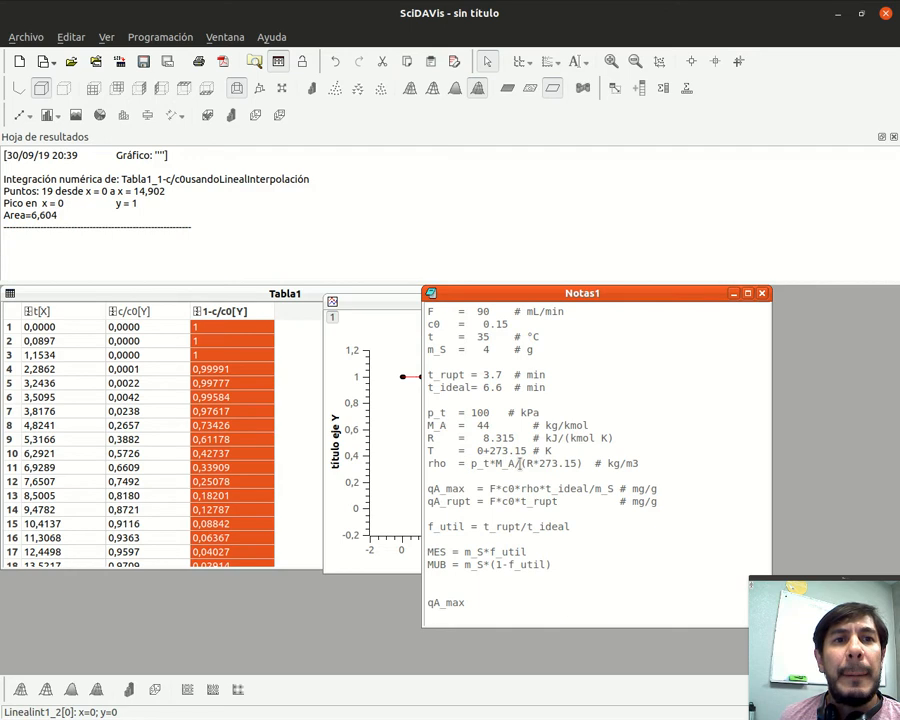
drag(541, 462, 576, 461)
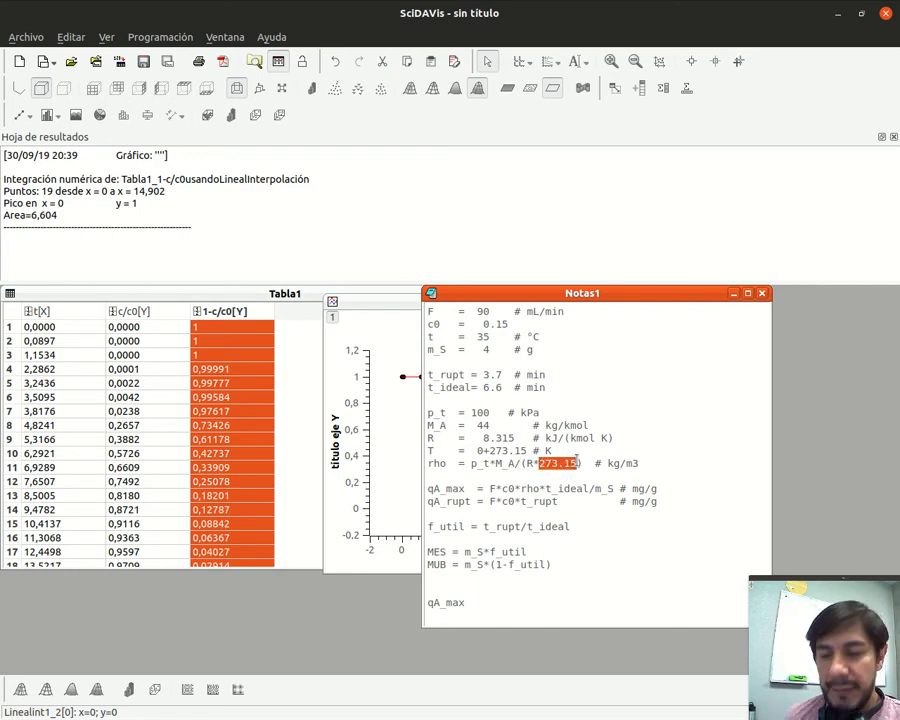
text(T)
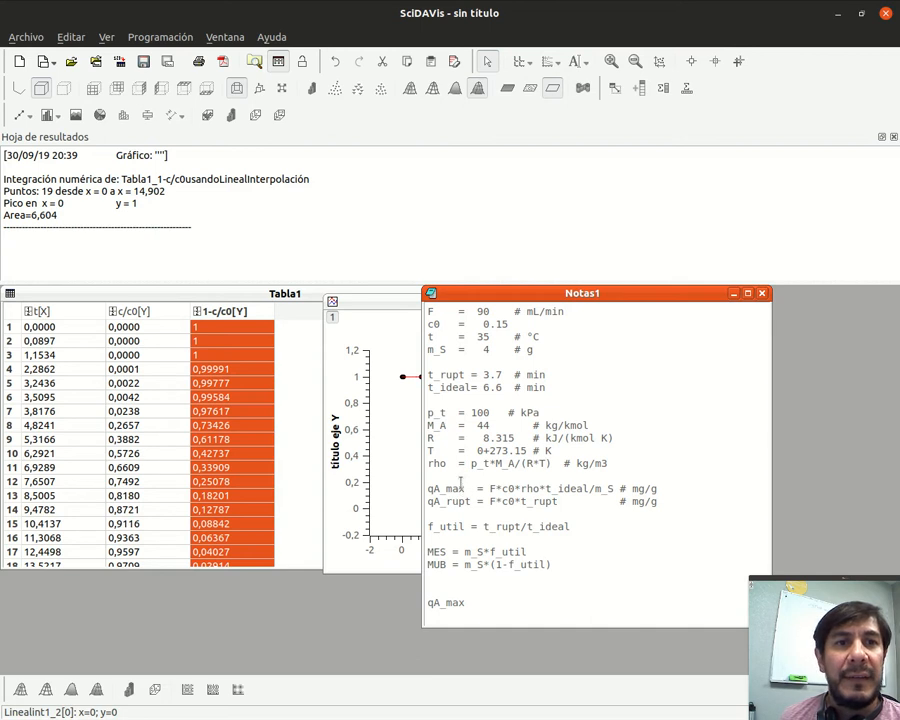
click(453, 478)
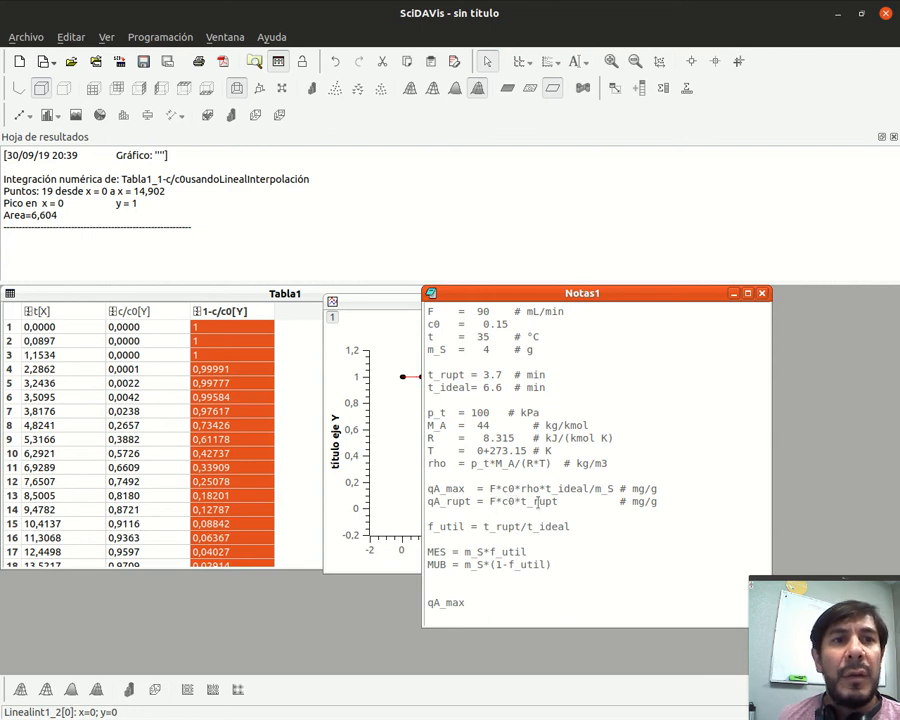
Add the missing rho factor to the qA_rupt formula, making it F*c0*rho*t_rupt, and realign its mg/g comment with the line above.
click(522, 501)
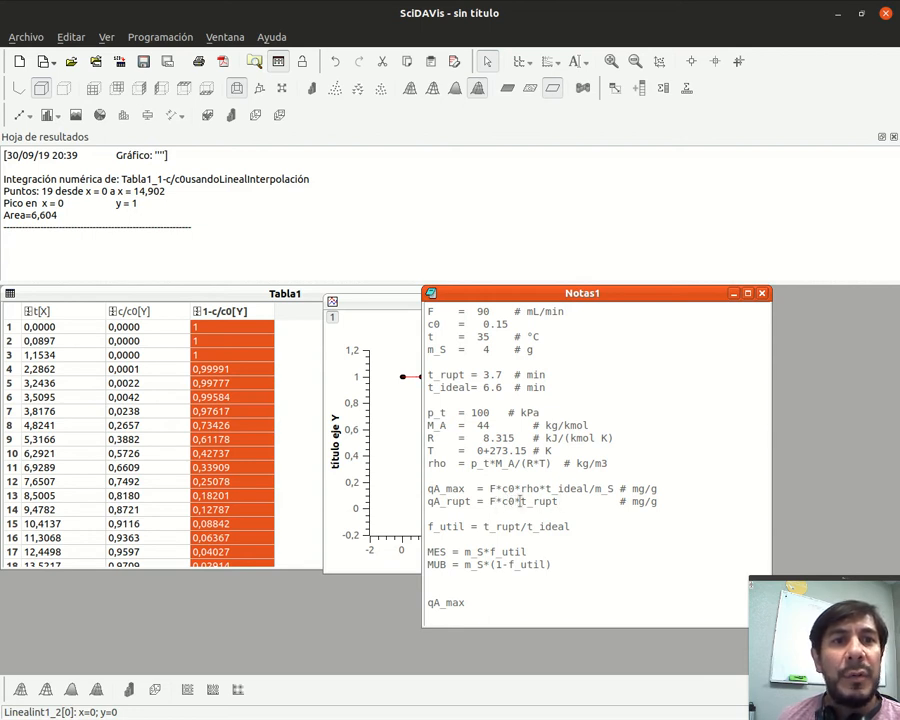
text(c0*rho)
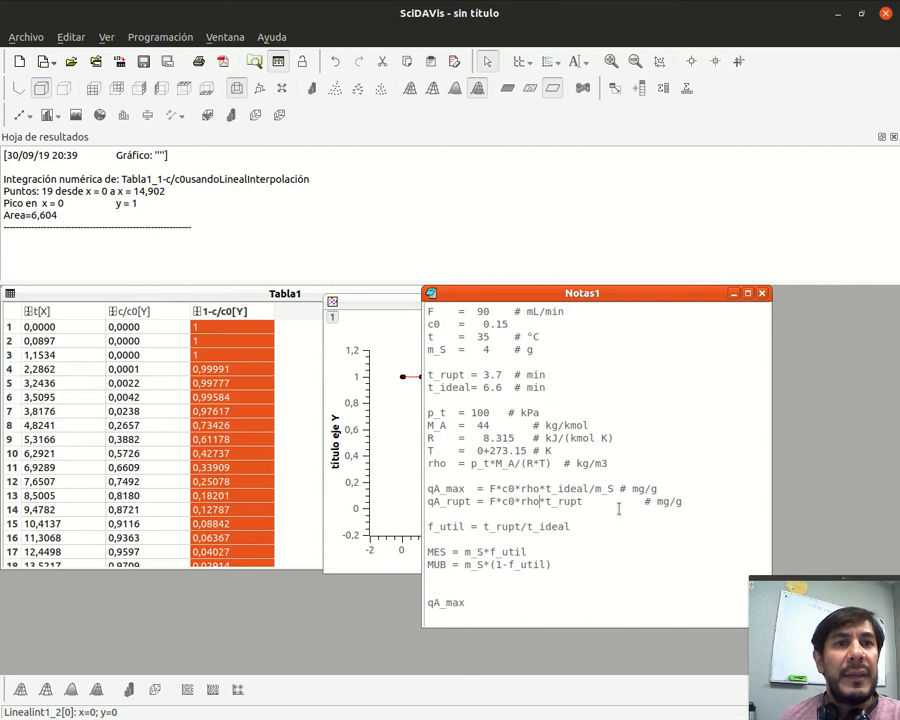
key(Delete)
text(*)
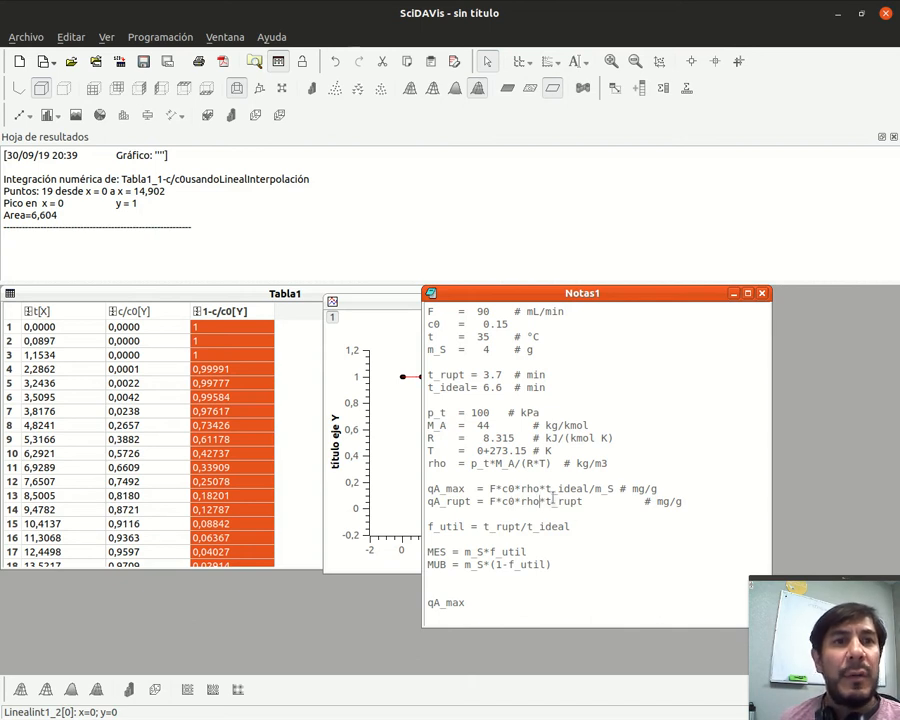
click(613, 499)
key(Delete)
key(Delete)
key(Delete)
key(Delete)
key(Up)
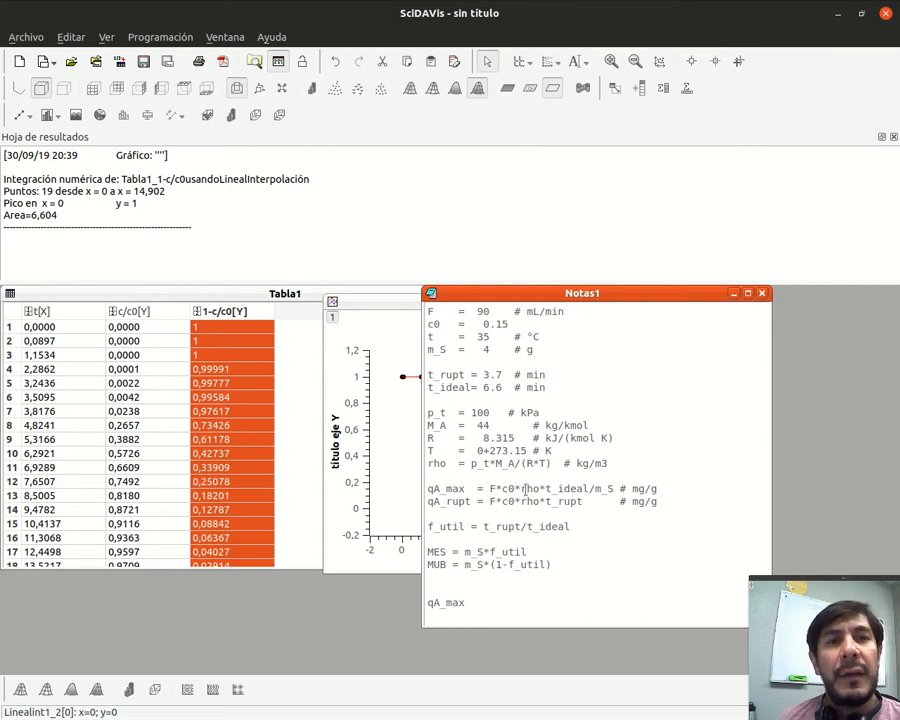
Append /m_S to the qA_rupt formula and remove the extra spaces so its unit comment stays aligned.
click(584, 501)
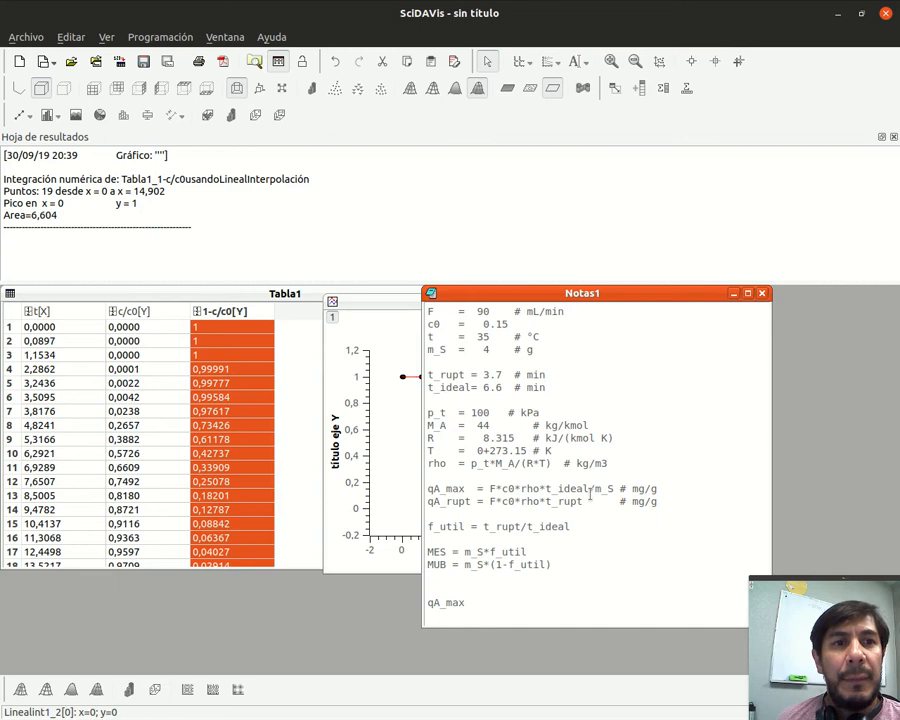
text(/m)
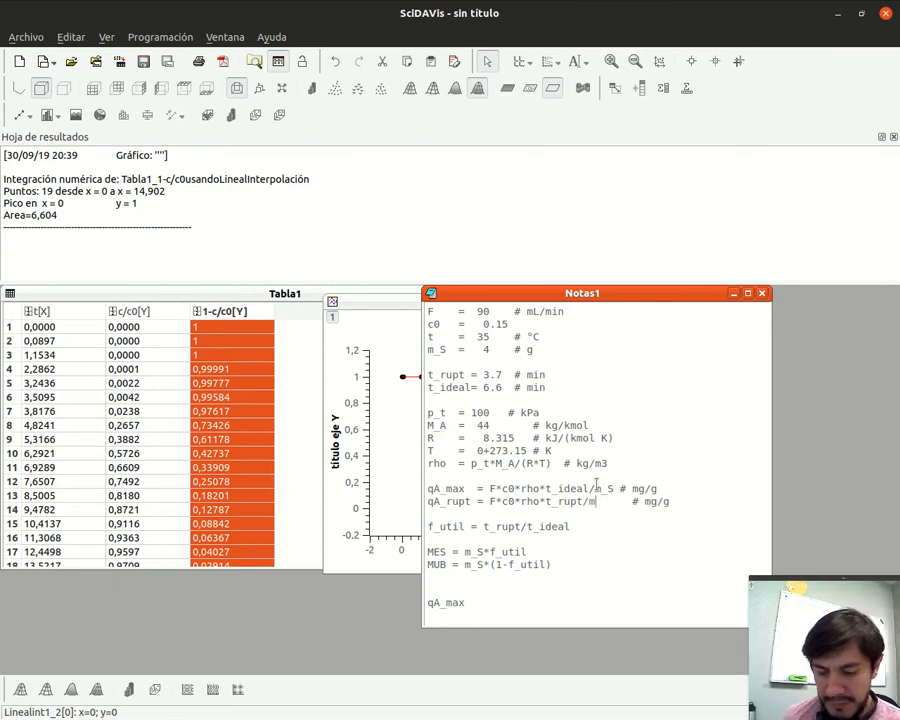
text(_S)
key(Delete)
key(Delete)
key(Delete)
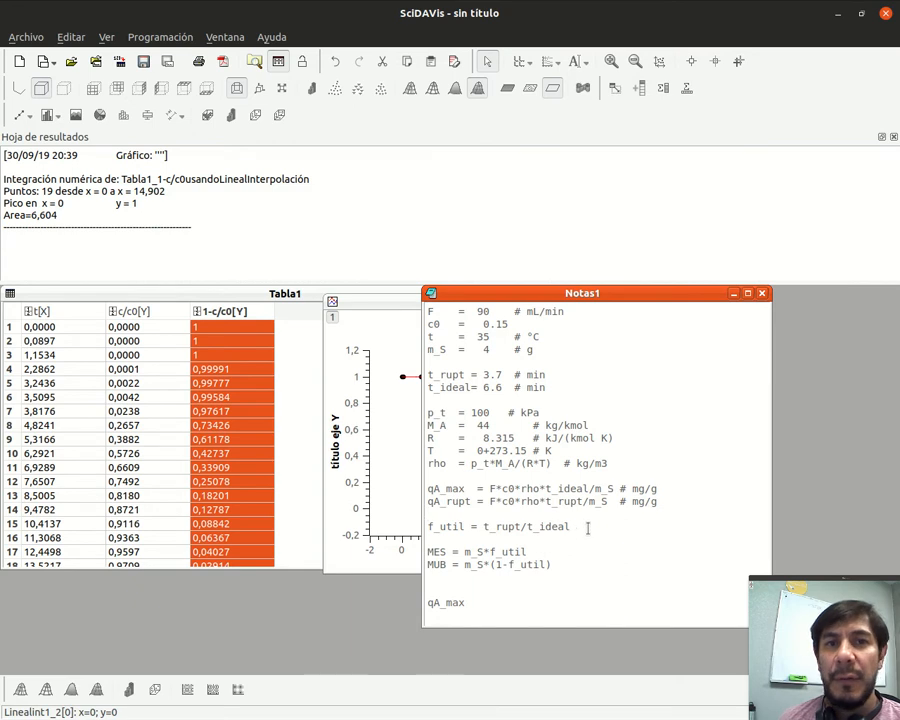
Execute all the calculation lines in the notes and evaluate qA_max.
click(535, 540)
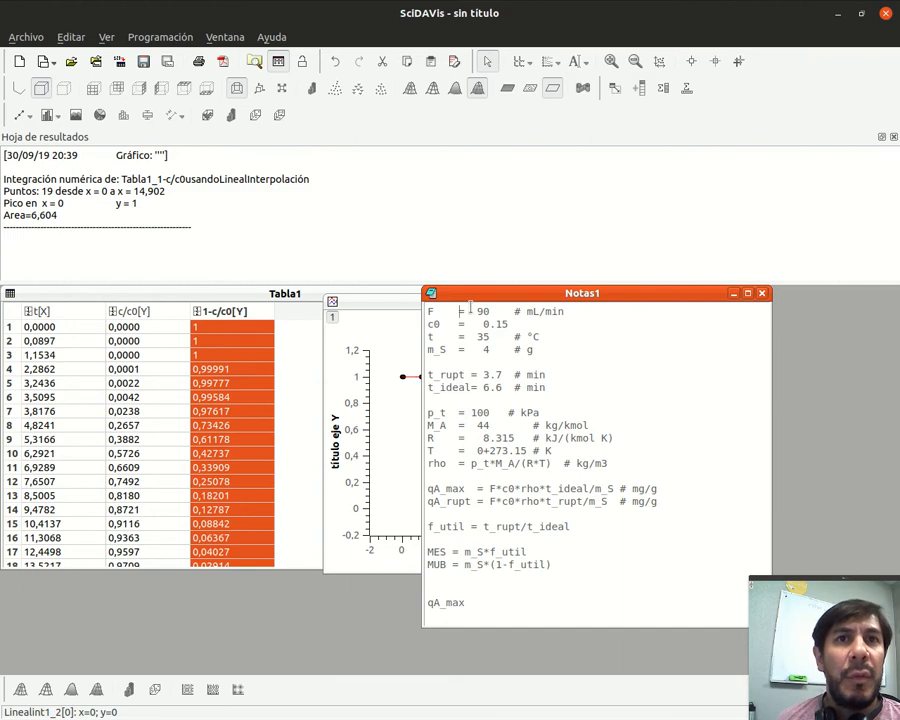
click(160, 38)
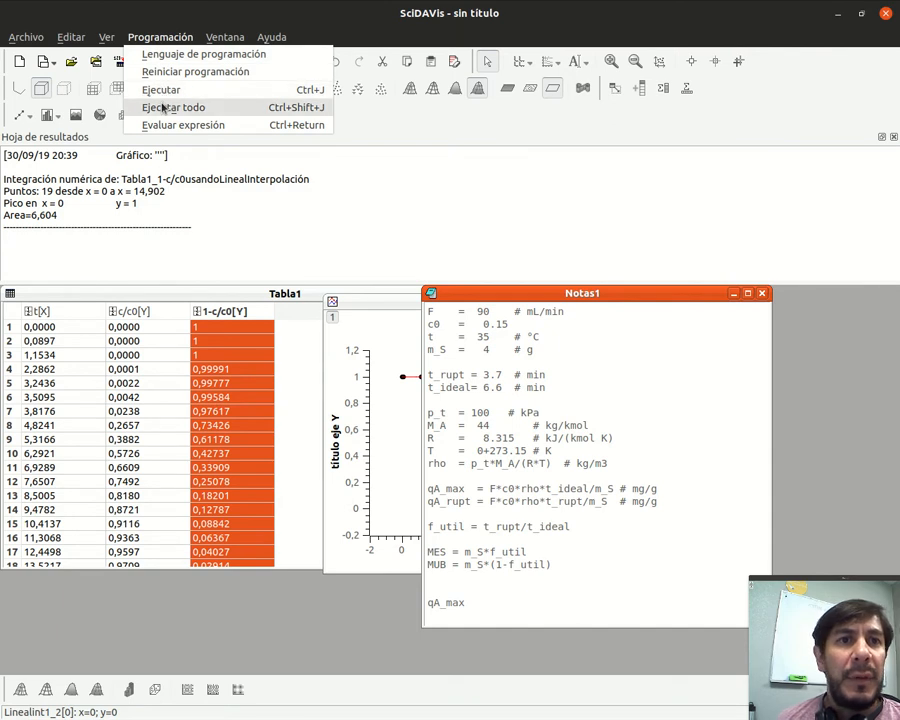
click(165, 108)
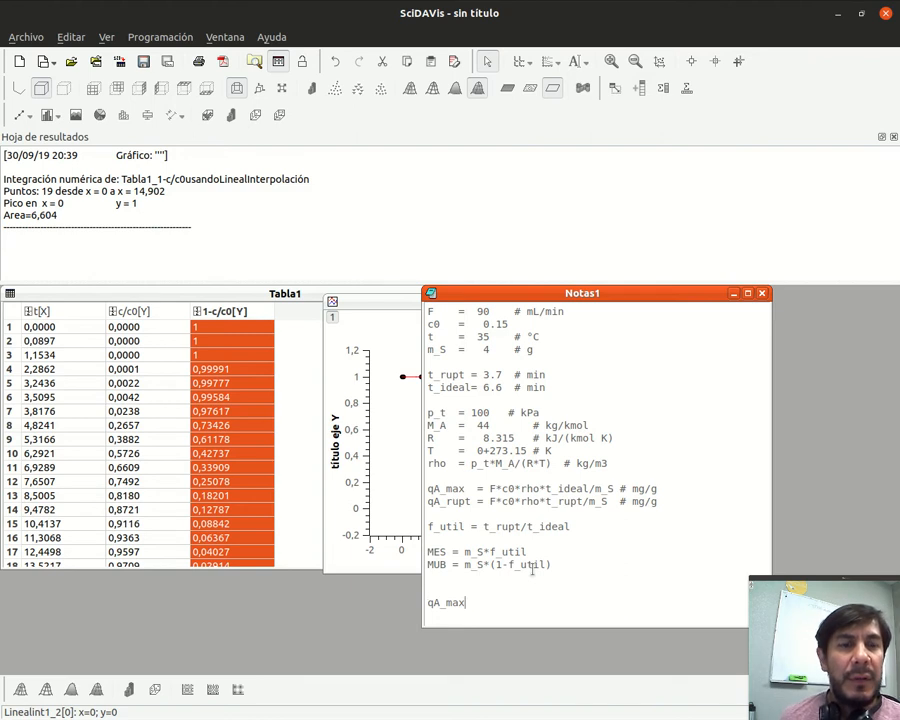
key(ctrl+Return)
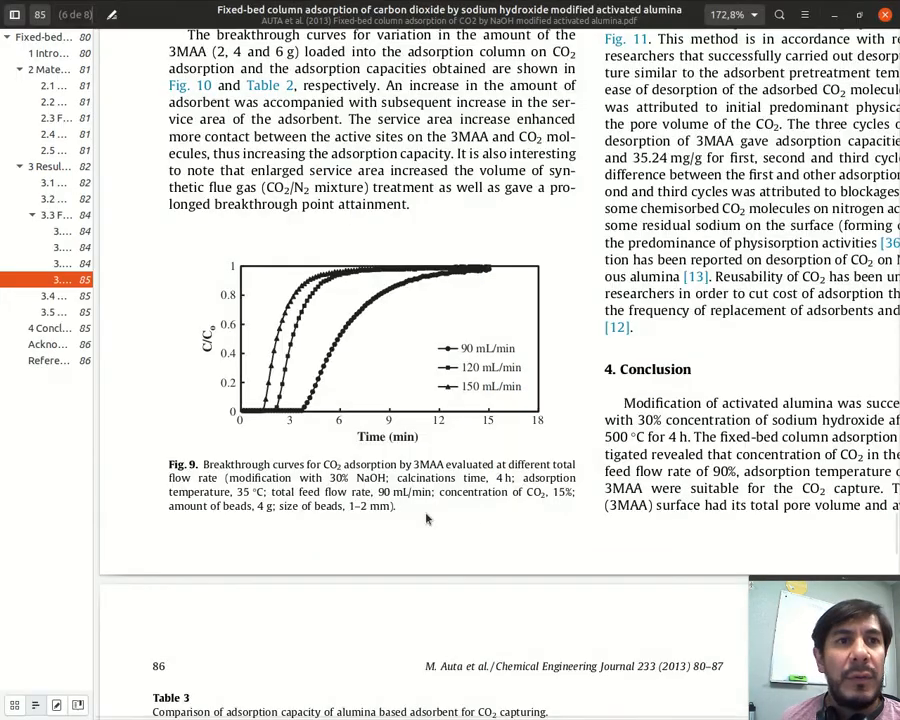
Examine the 3MAA adsorption capacity in Table 3 of the PDF article, and return to the SciDAVis notes to review the formulas.
scroll(545, 453, up, 2)
scroll(545, 453, down, 5)
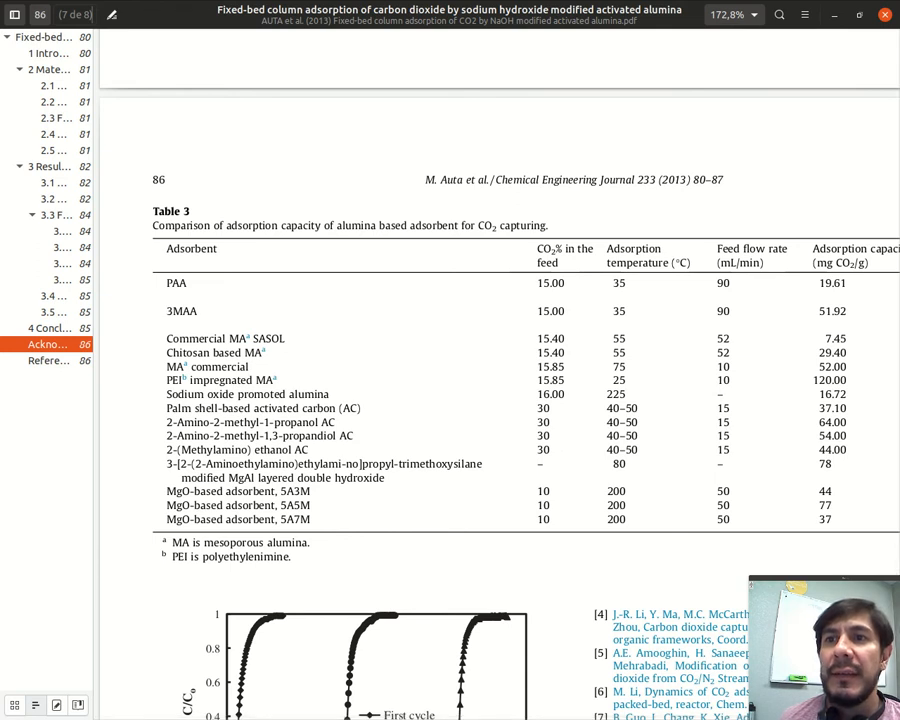
key(alt+Tab)
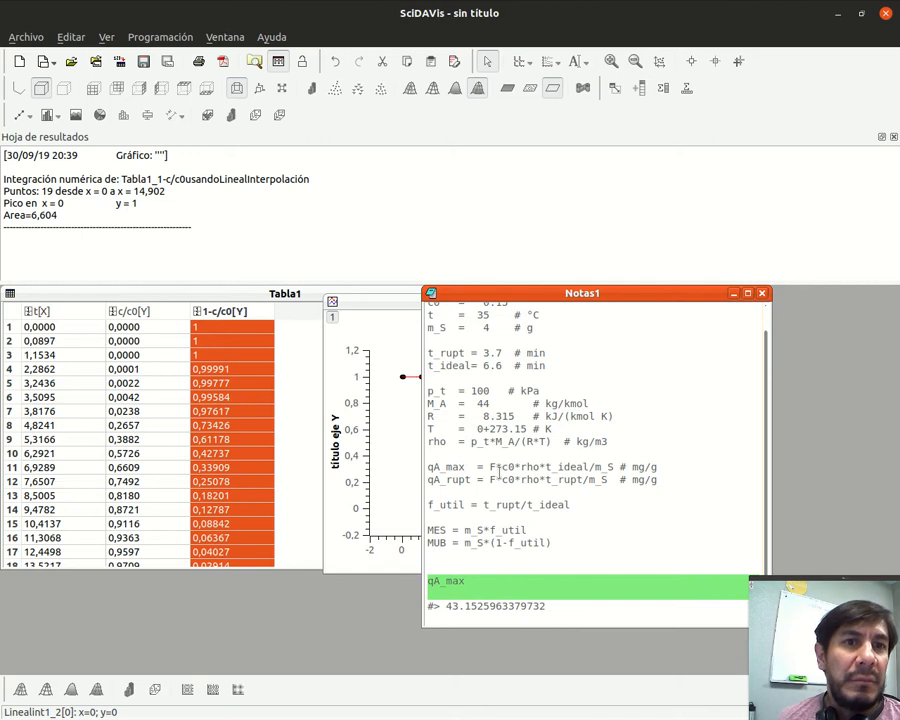
scroll(542, 463, up, 1)
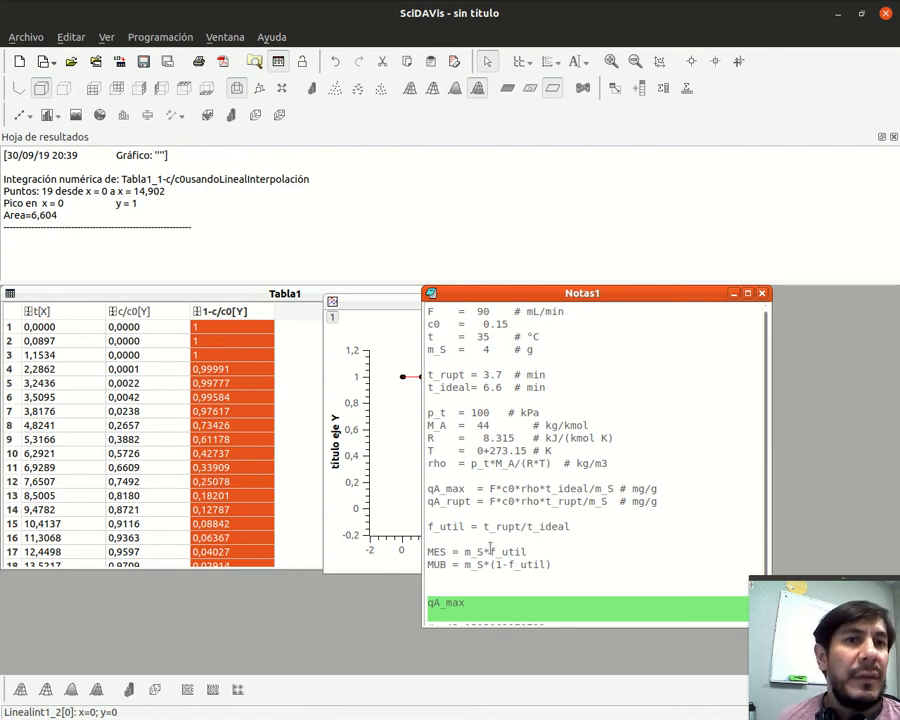
Add a line with f_util below the qA_max result in the notes and evaluate it.
key(ctrl+Return)
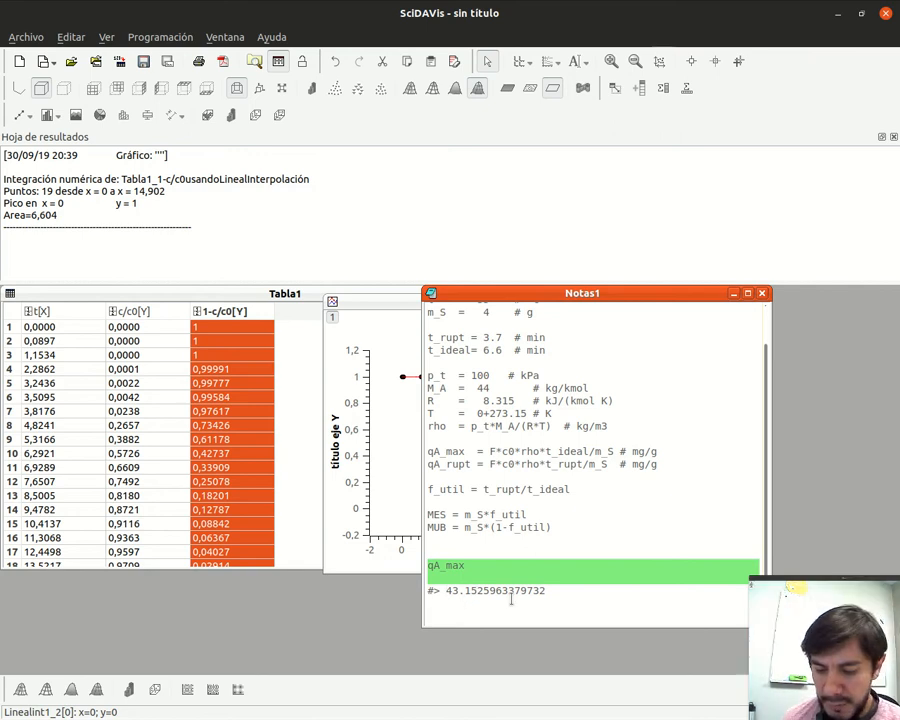
text(f_u)
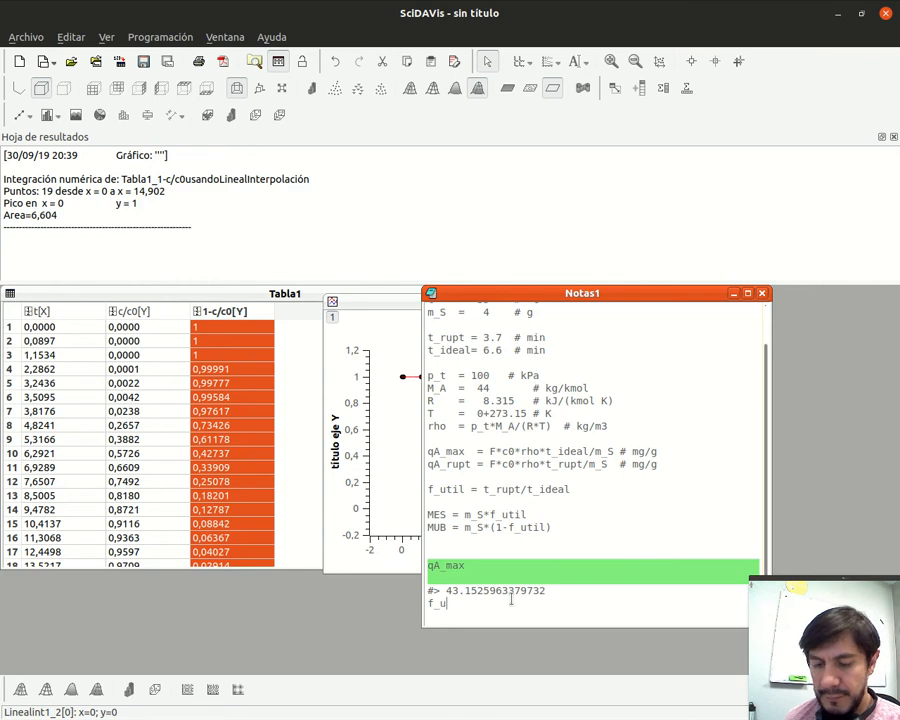
text(i)
key(BackSpace)
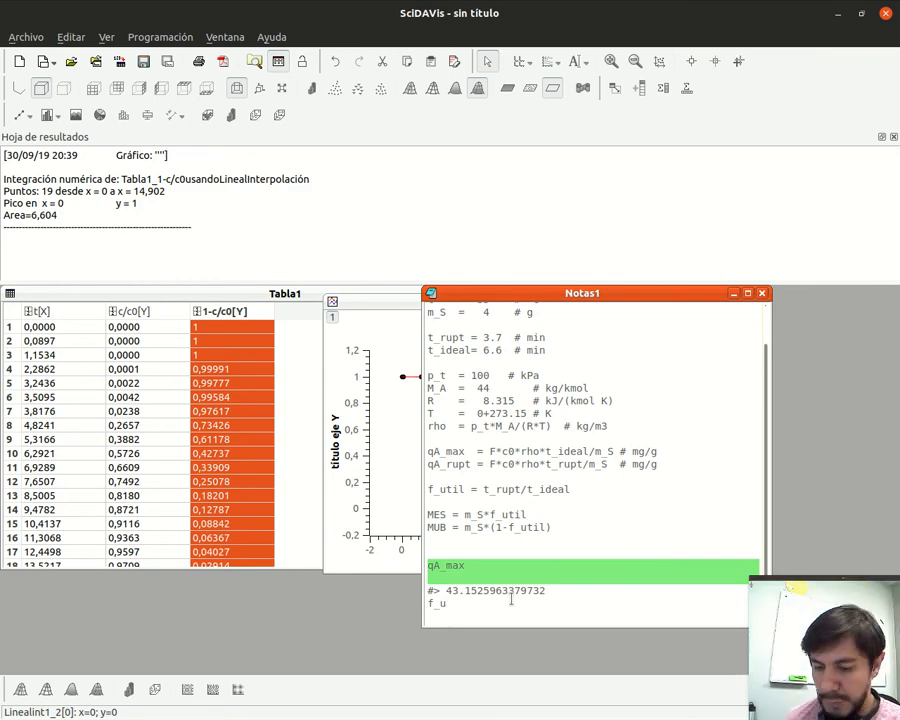
text(til)
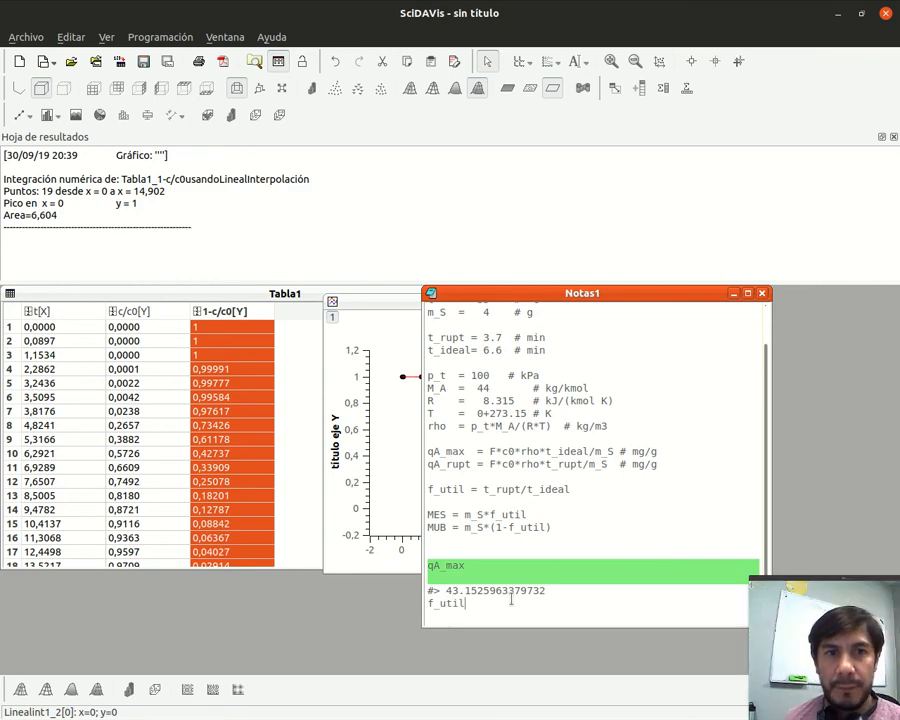
key(ctrl+Return)
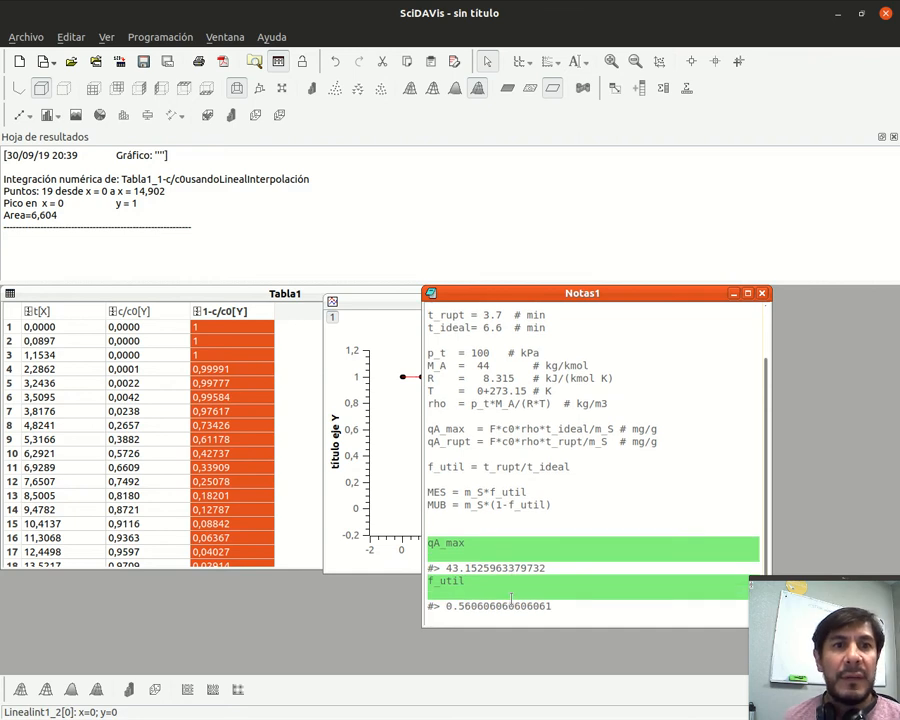
Add MES and MUB on separate lines below the f_util result and evaluate each one.
scroll(530, 580, down, 1)
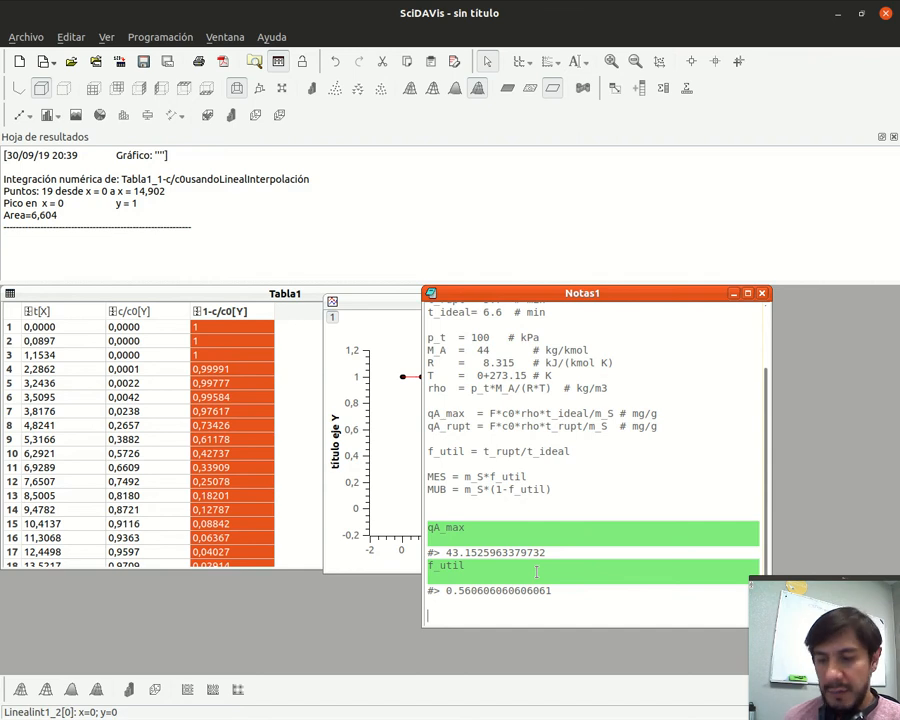
text(MES)
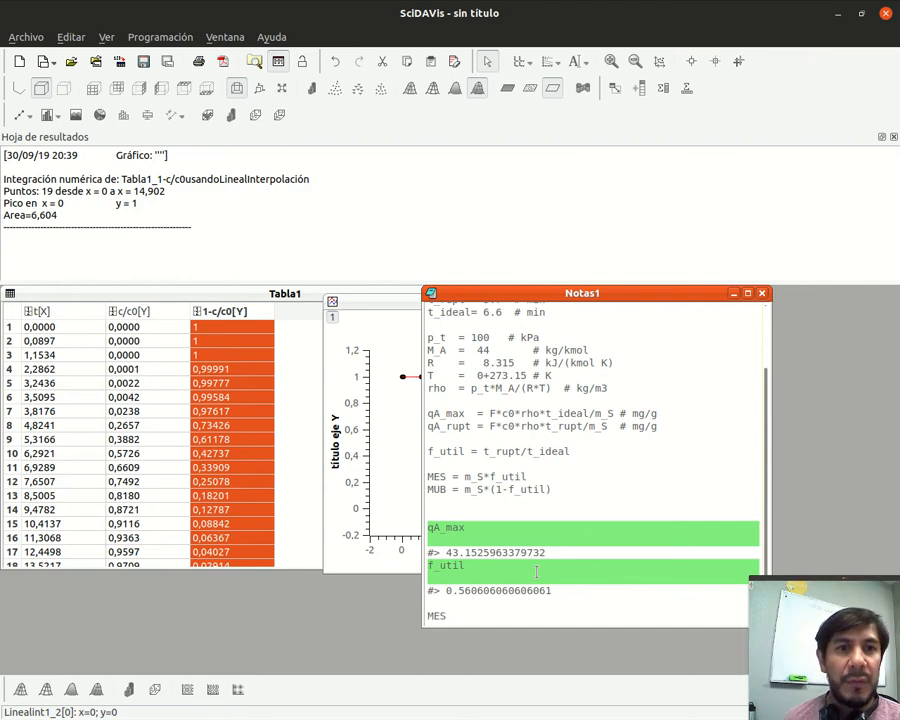
key(ctrl+Return)
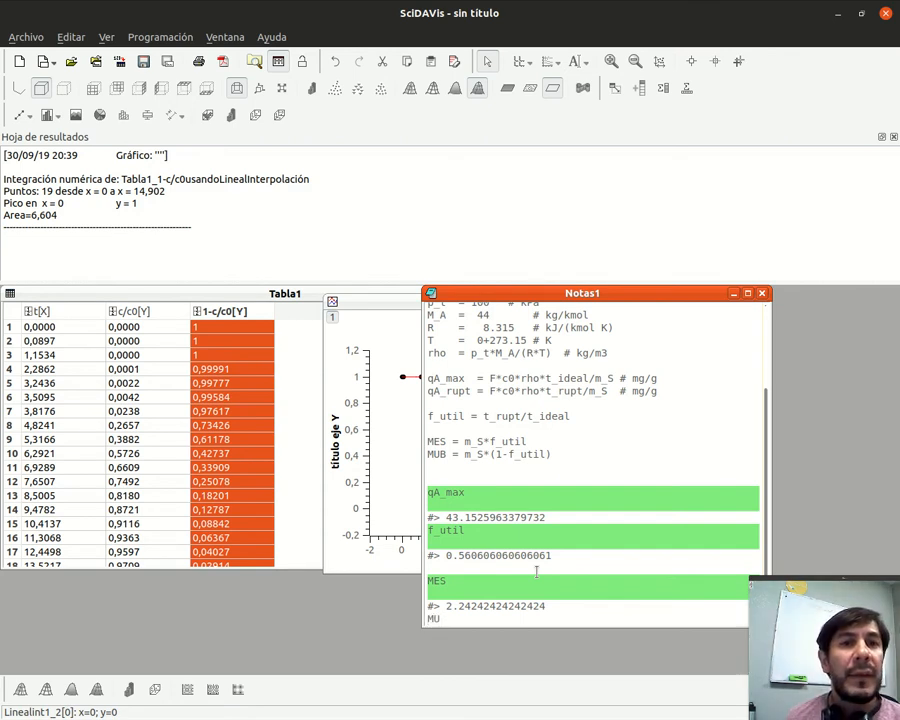
text(B)
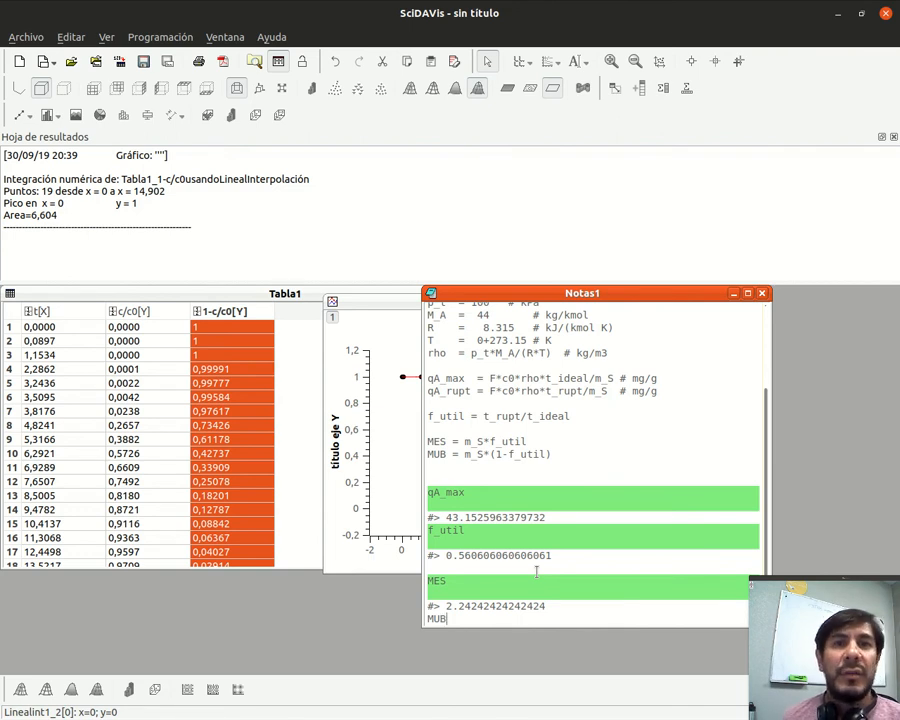
key(ctrl+Return)
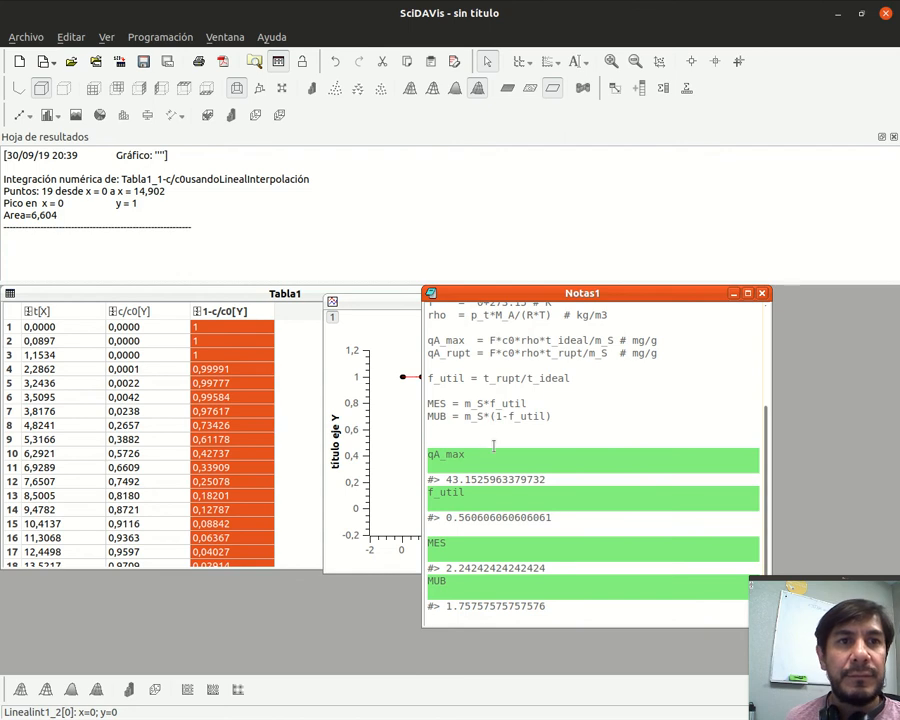
Review the input values in the notes and bring the 1-c/c0 graph to the front to examine the integrated curve.
scroll(492, 357, up, 4)
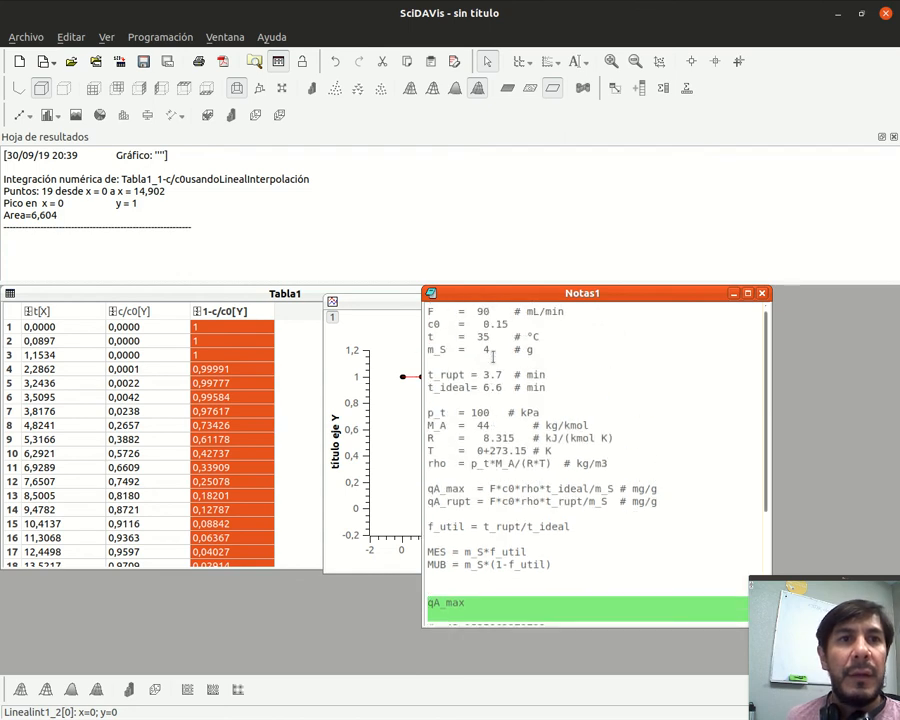
click(389, 304)
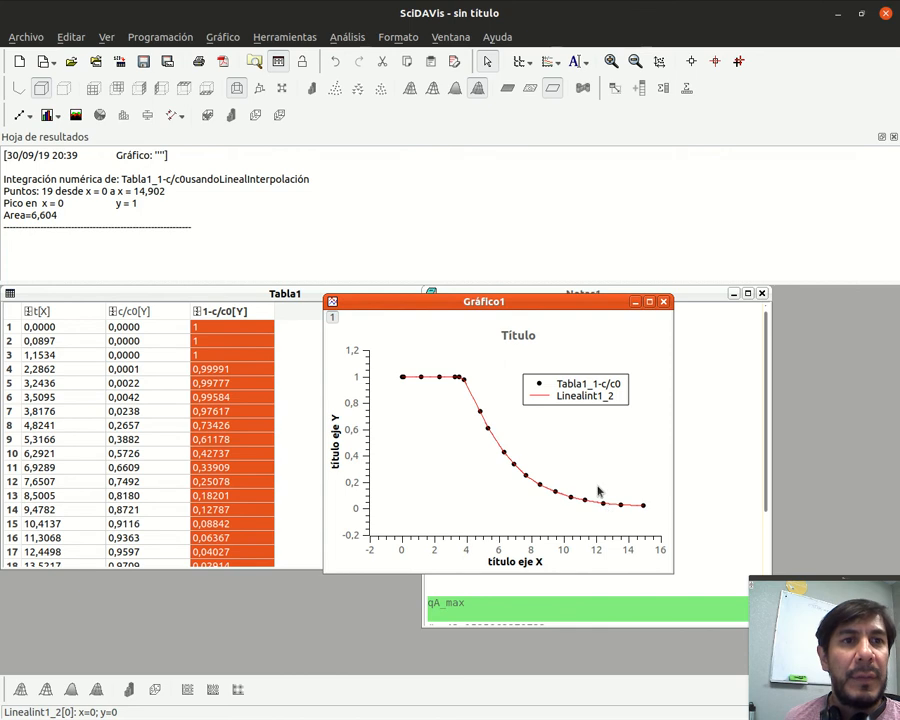